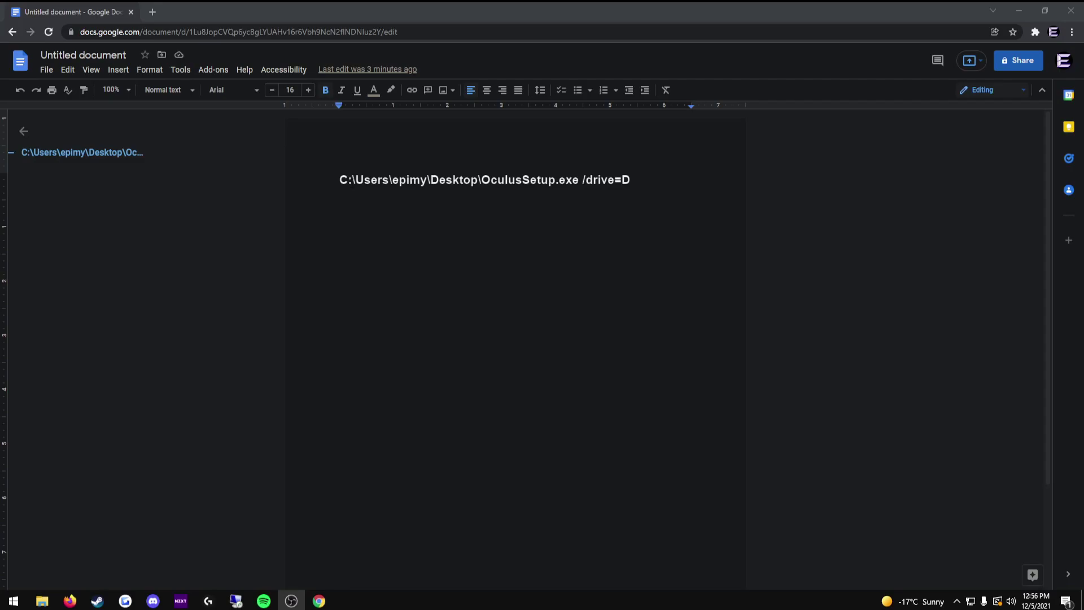
Highlight the drive letter and user-name folder in the installer path, then minimize Chrome to show the desktop.
left_click_drag(339, 180, 349, 181)
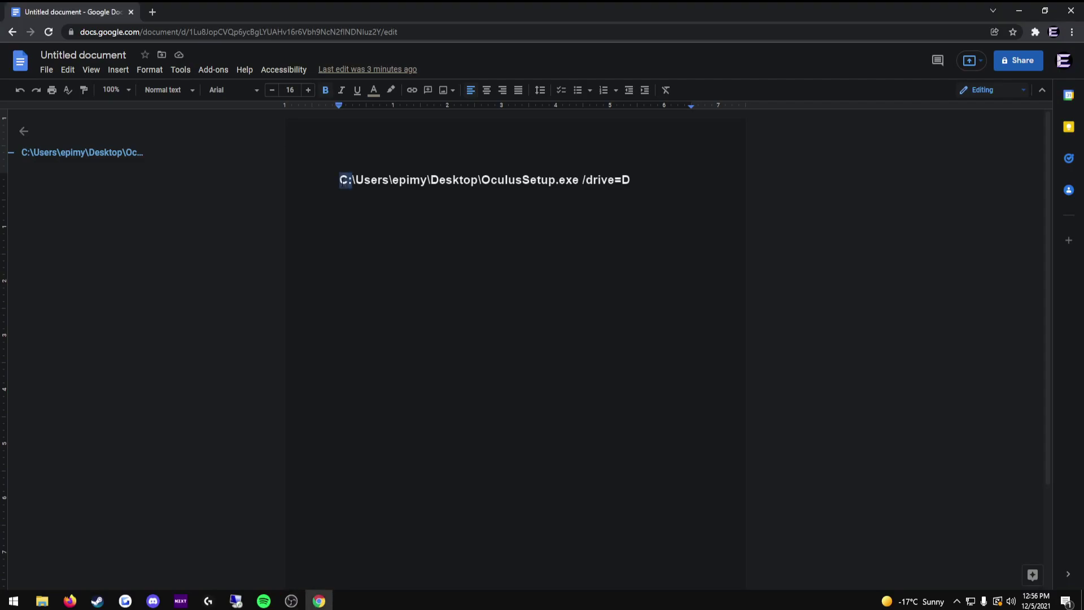
left_click_drag(356, 181, 428, 181)
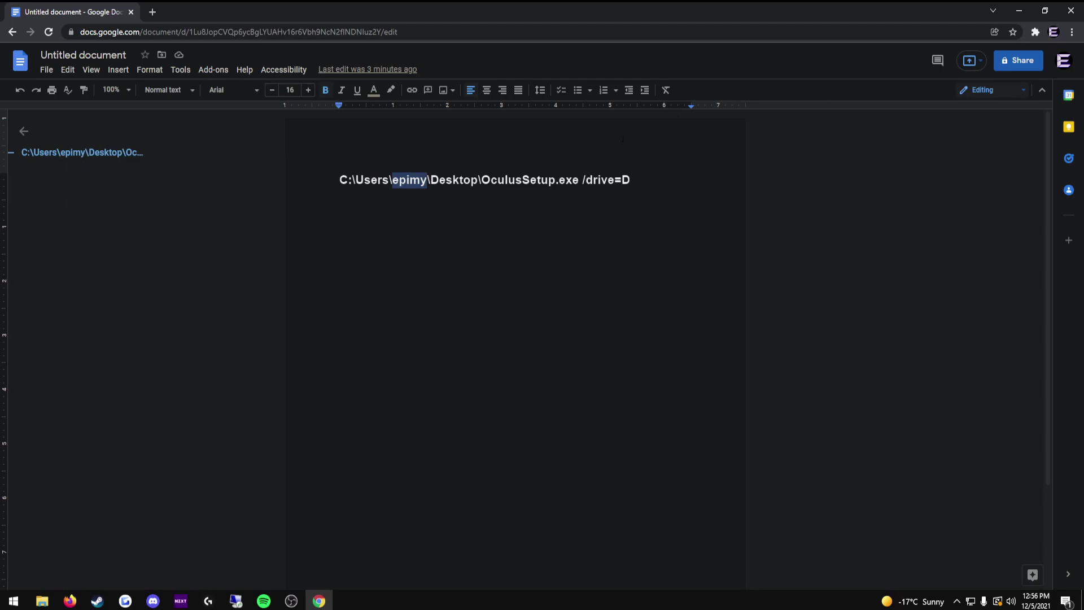
left_click(1019, 11)
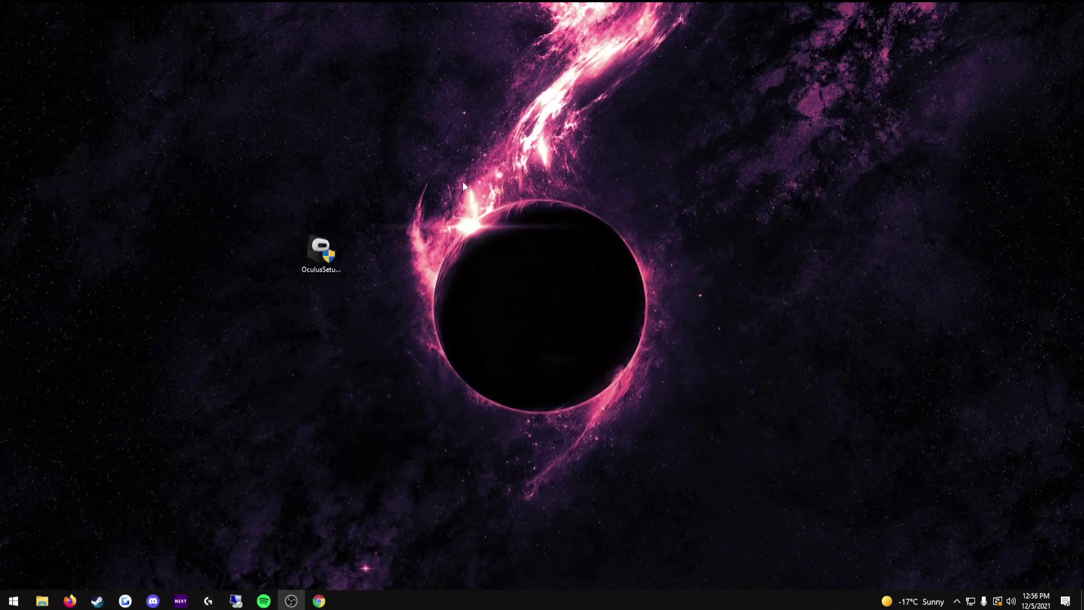
left_click(319, 600)
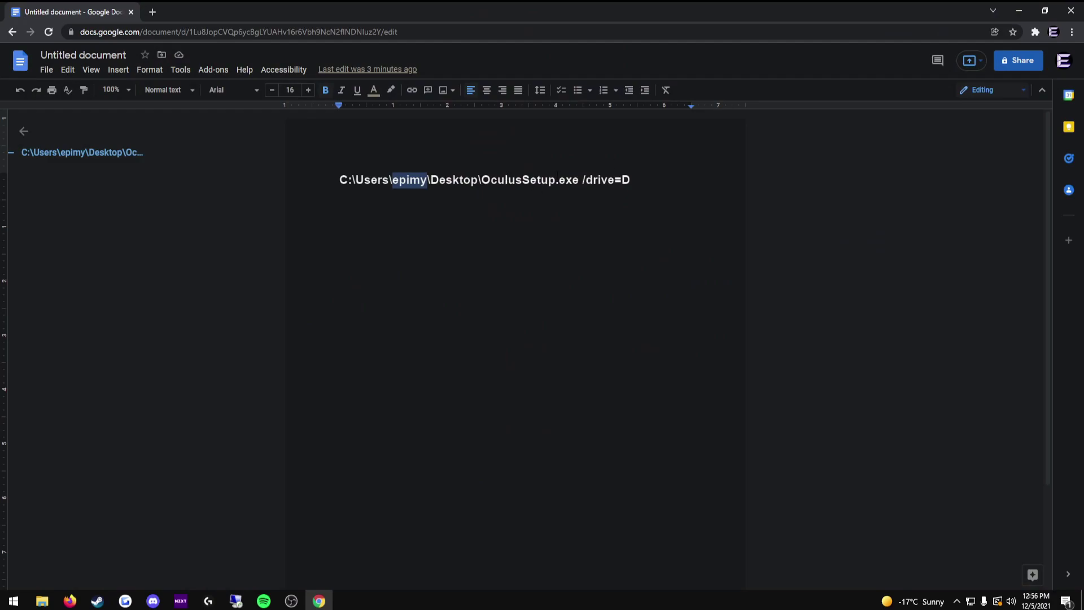
left_click(1019, 11)
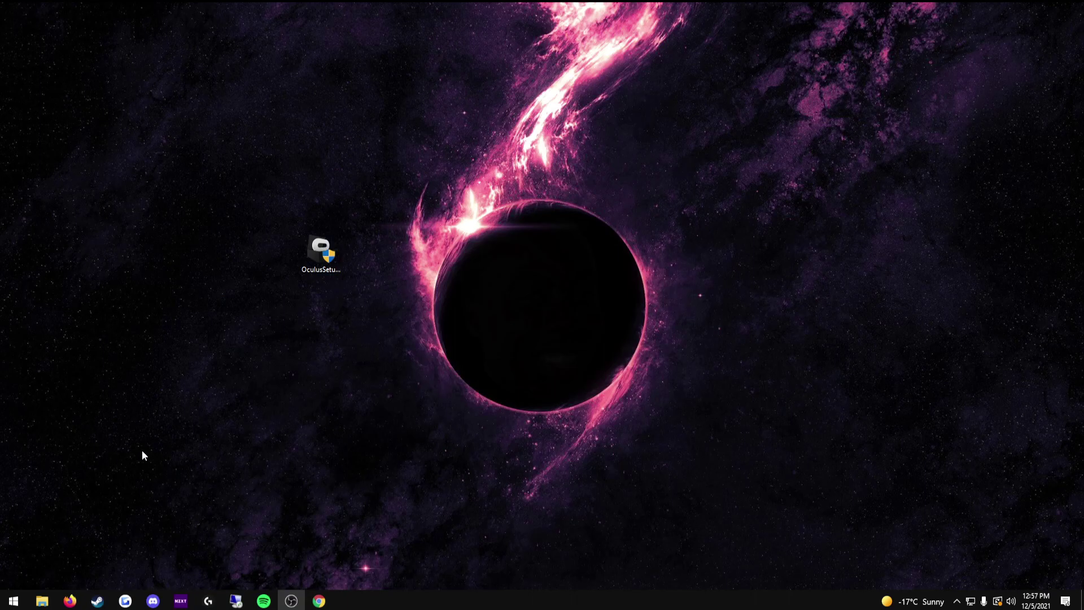
Open the OculusSetup.exe Properties to check its Desktop location, then return to the notes document.
right_click(314, 269)
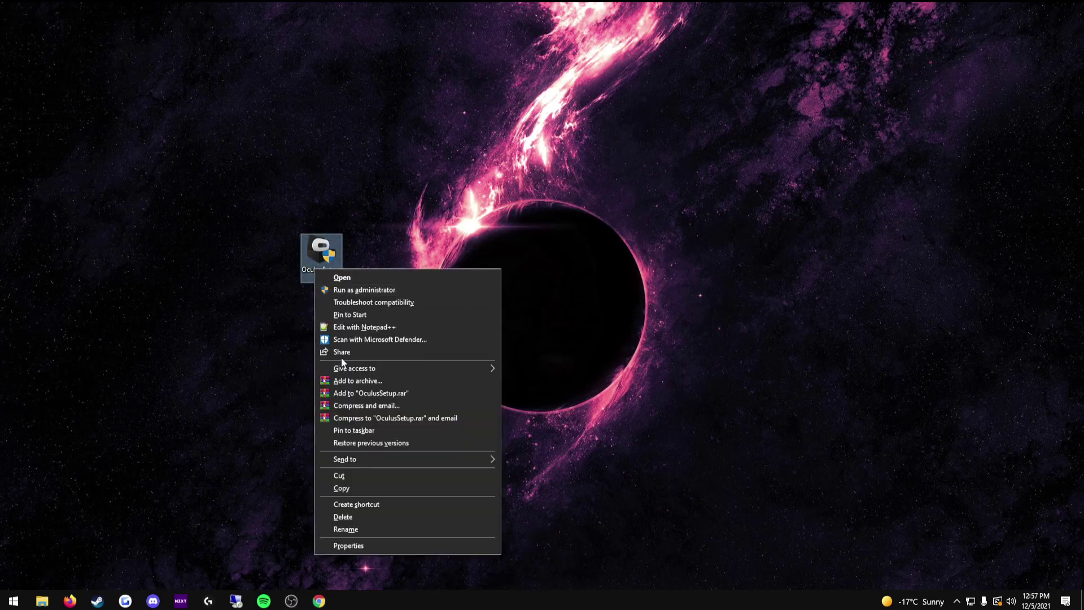
left_click(358, 546)
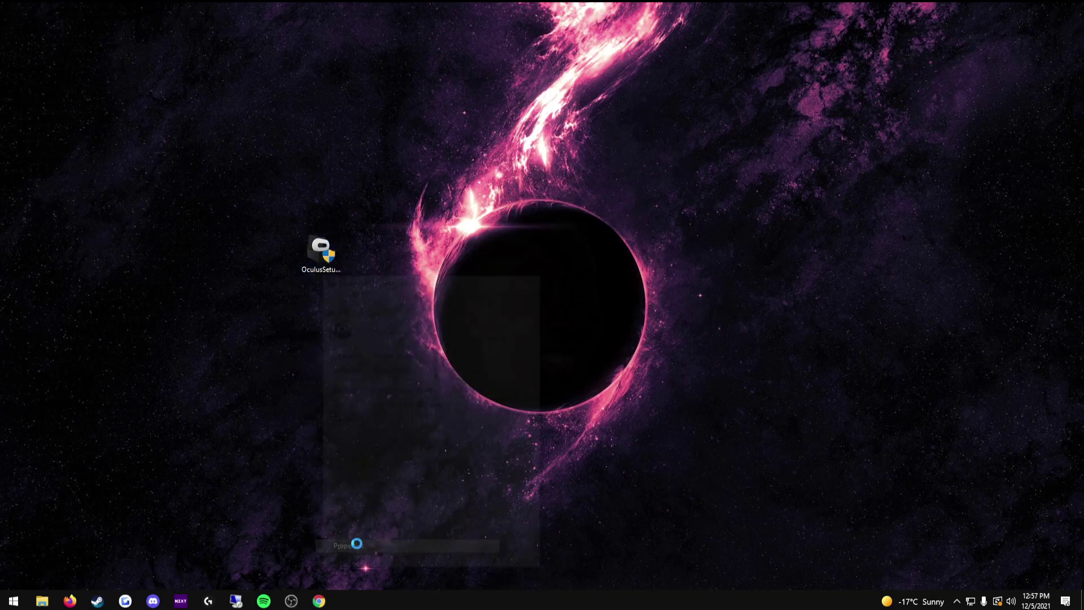
left_click_drag(445, 390, 372, 391)
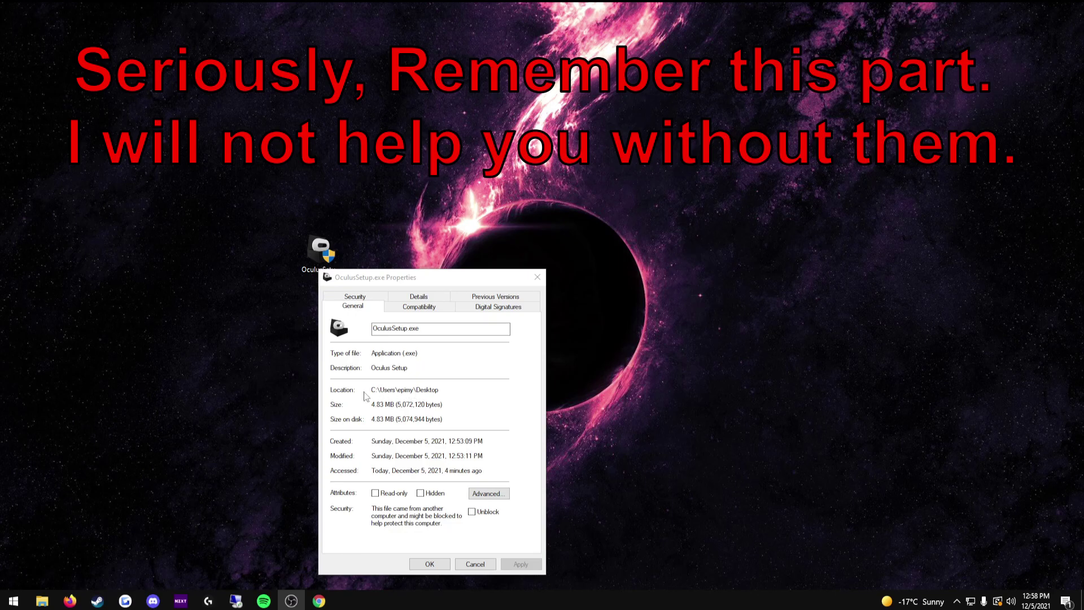
left_click(325, 603)
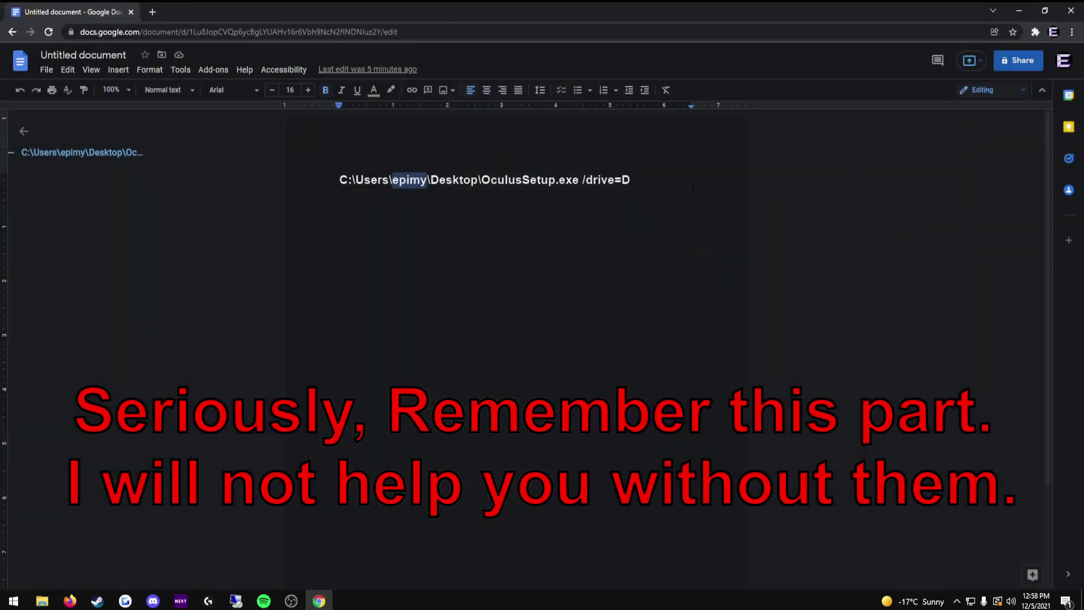
left_click(693, 186)
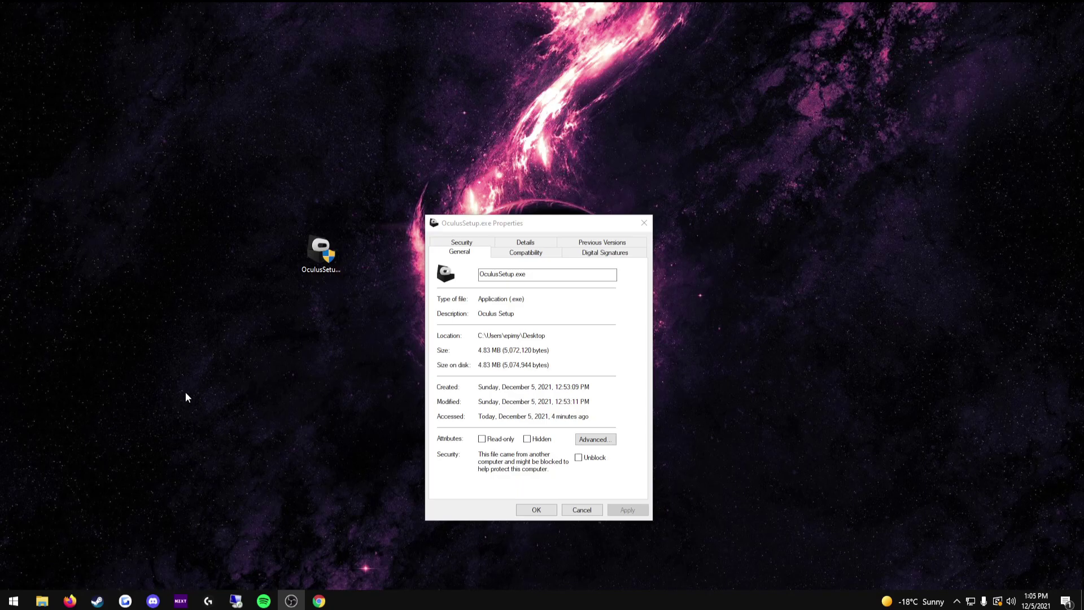
In This PC, browse to the user's home folder under M.2 (C:) > Users.
mouse_move(40, 600)
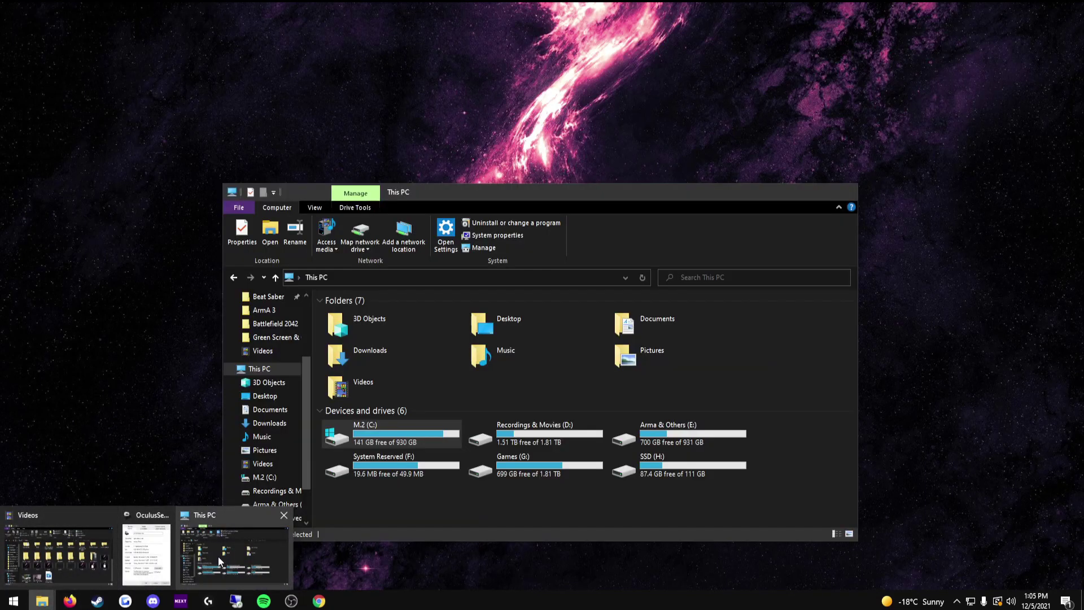
left_click(220, 558)
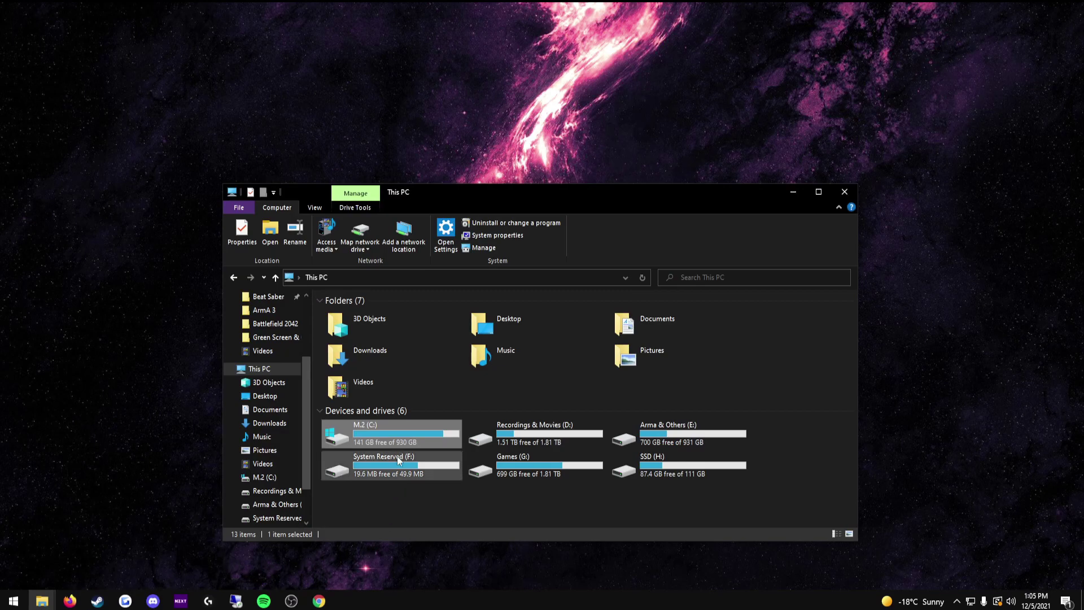
double_click(402, 441)
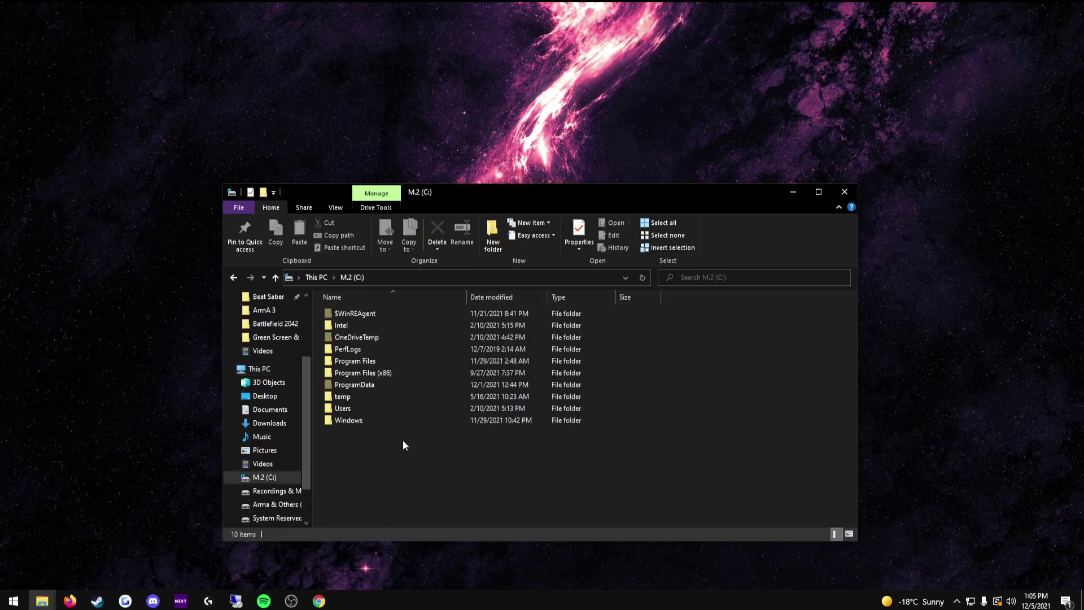
double_click(401, 411)
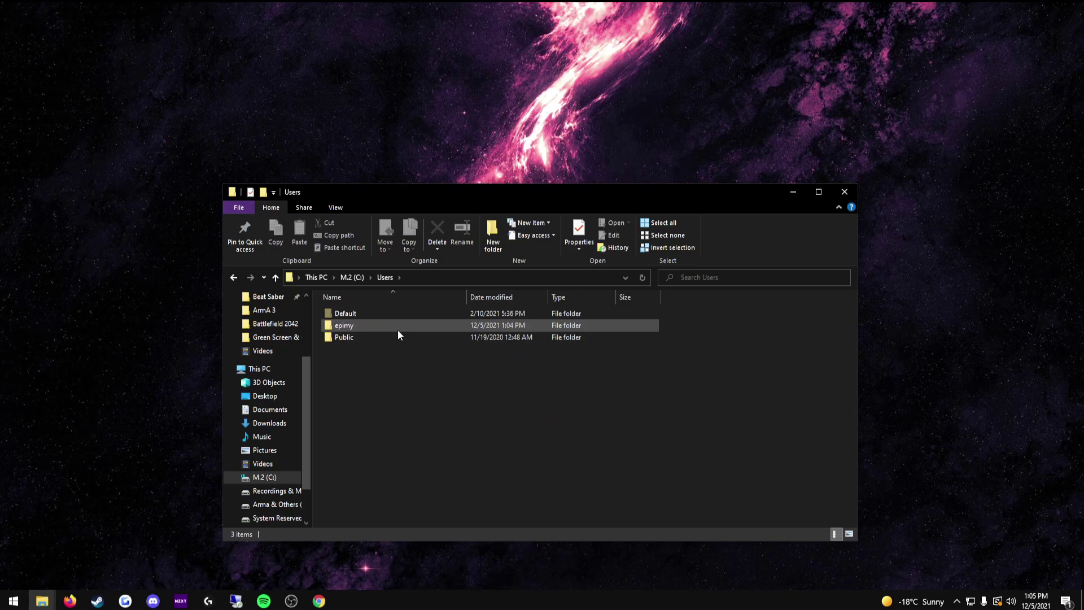
double_click(398, 330)
Create a folder named Example there and move the OculusSetup file into it.
right_click(725, 389)
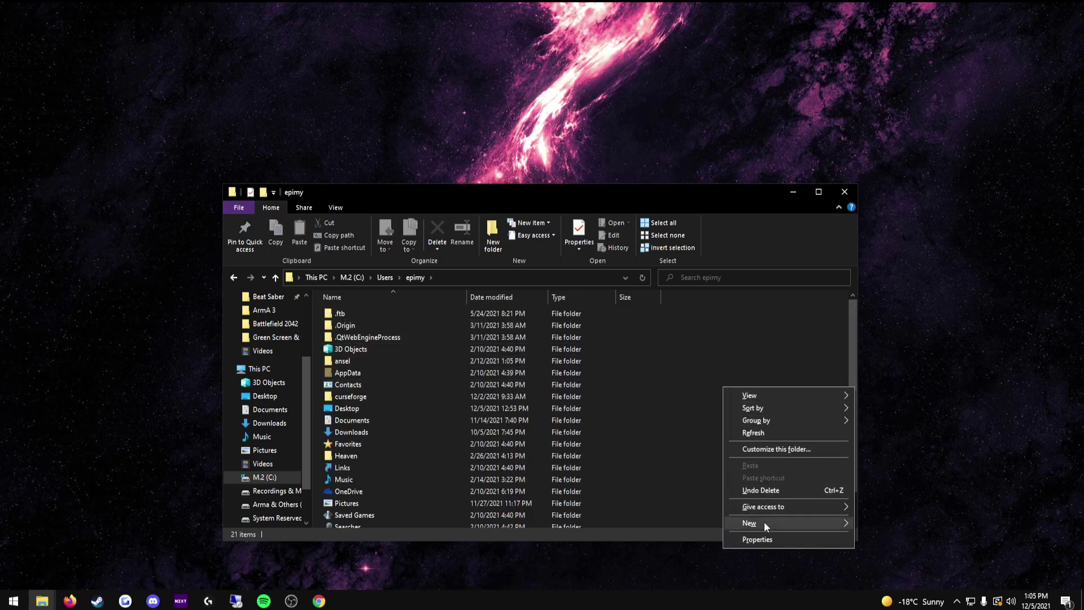
mouse_move(764, 521)
left_click(878, 523)
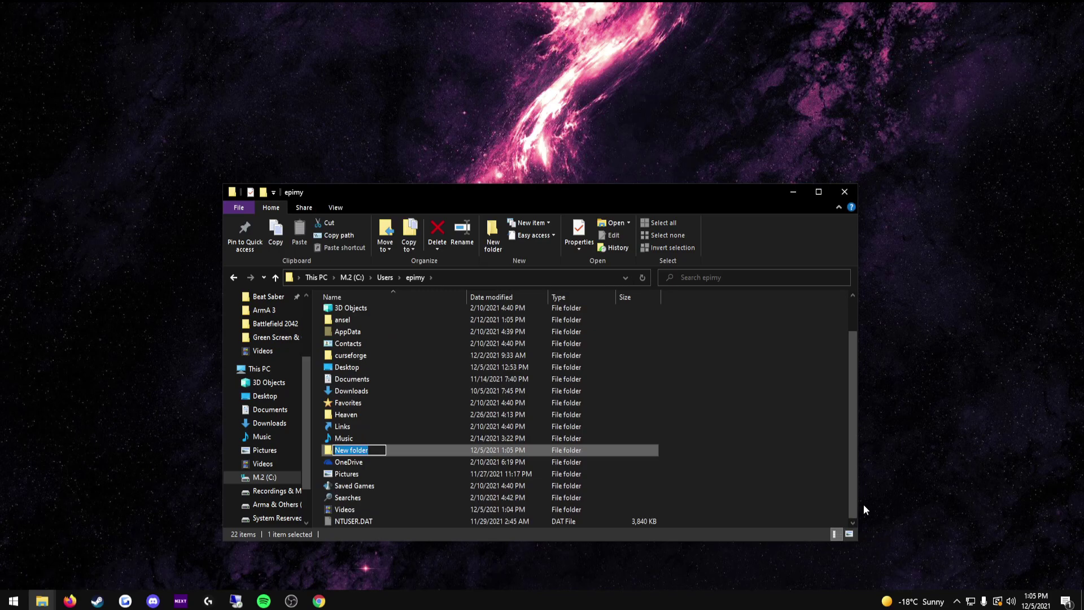
type("Example")
key("Return")
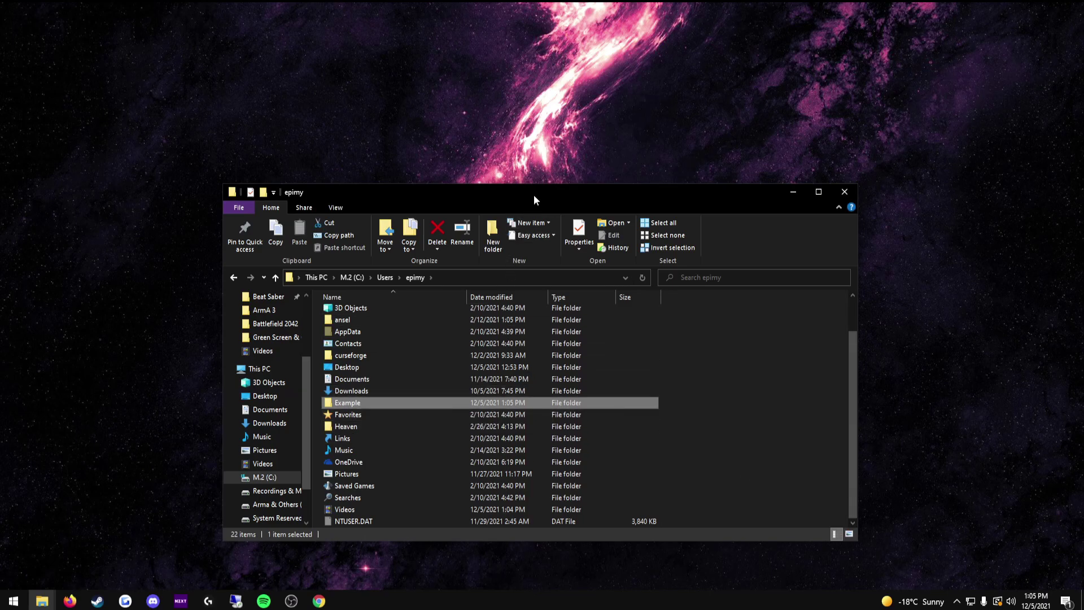
left_click_drag(533, 192, 743, 136)
left_click_drag(323, 252, 591, 346)
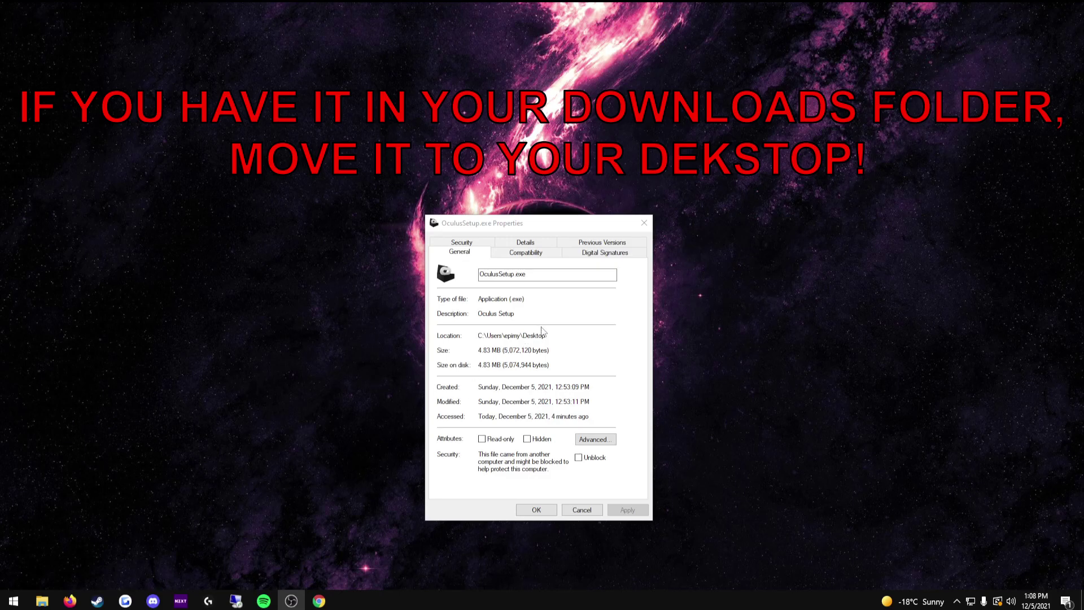
Copy the installer's Desktop location path from Properties and return to the notes document.
left_click_drag(546, 336, 479, 338)
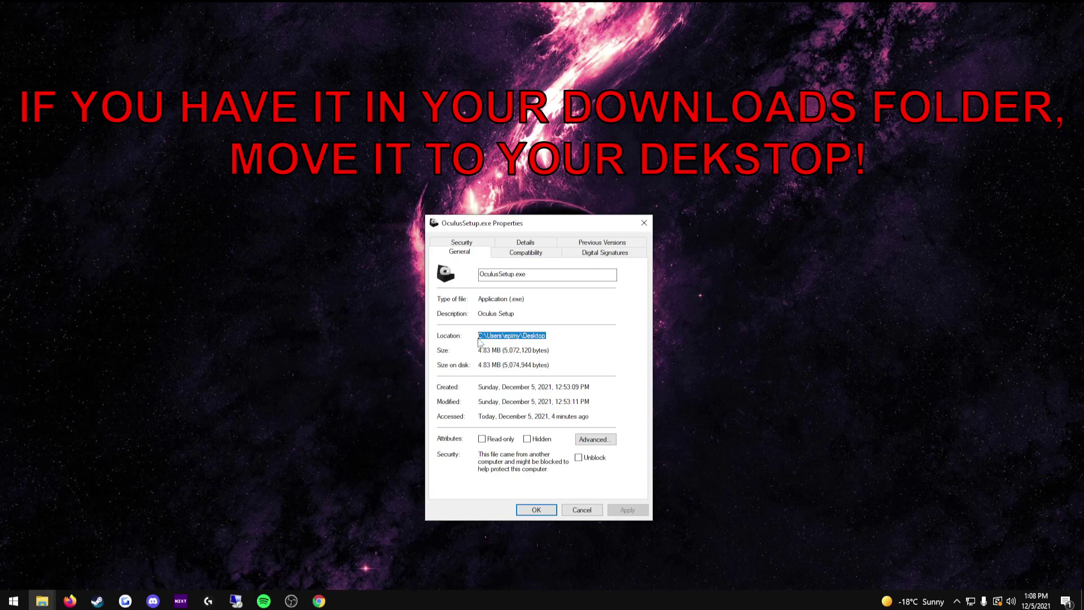
right_click(480, 340)
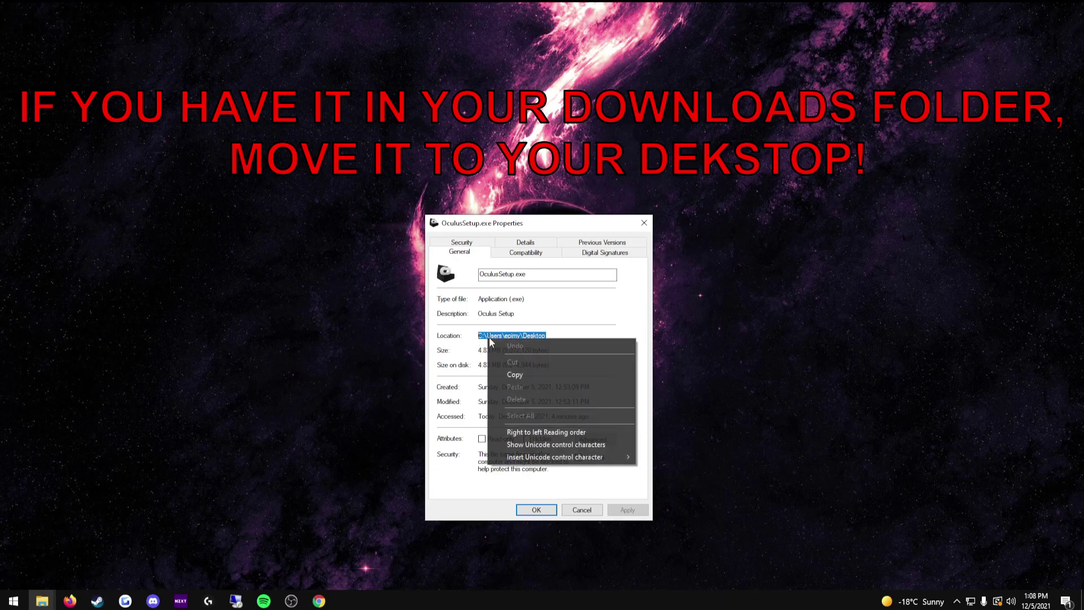
left_click(521, 374)
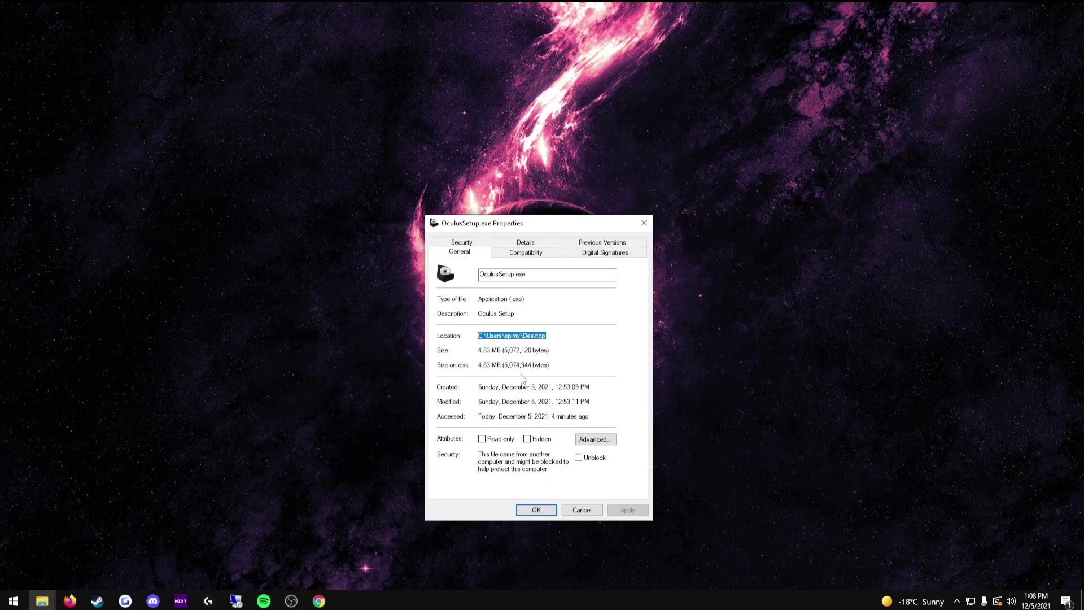
left_click(319, 601)
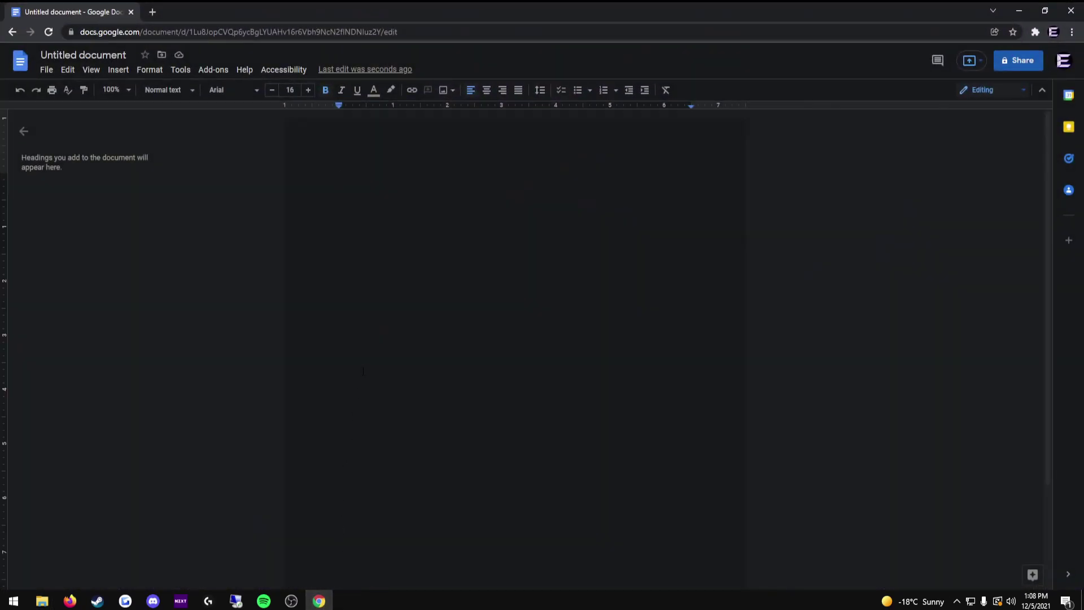
Paste the Desktop path into the notes and append \OculusSetup.exe /drive=D.
key("ctrl+v")
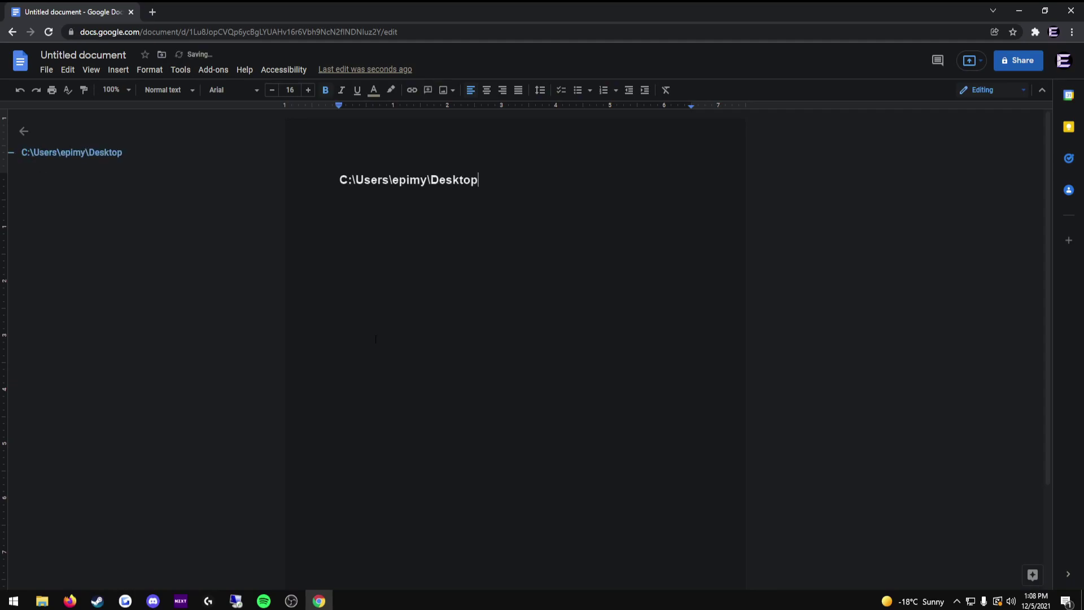
key("alt+Tab")
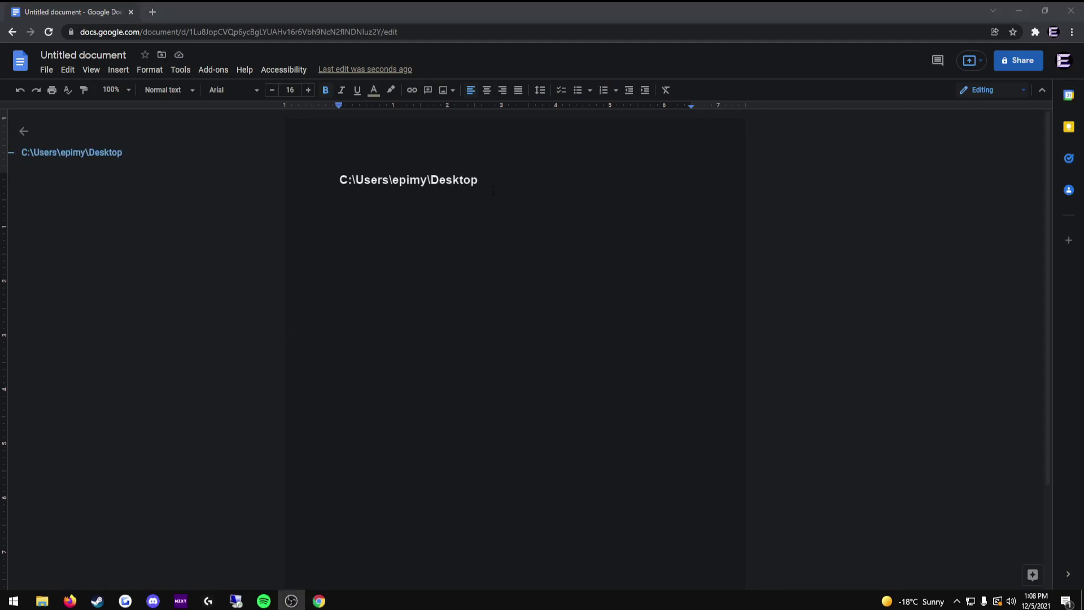
key("alt+Tab")
left_click(496, 186)
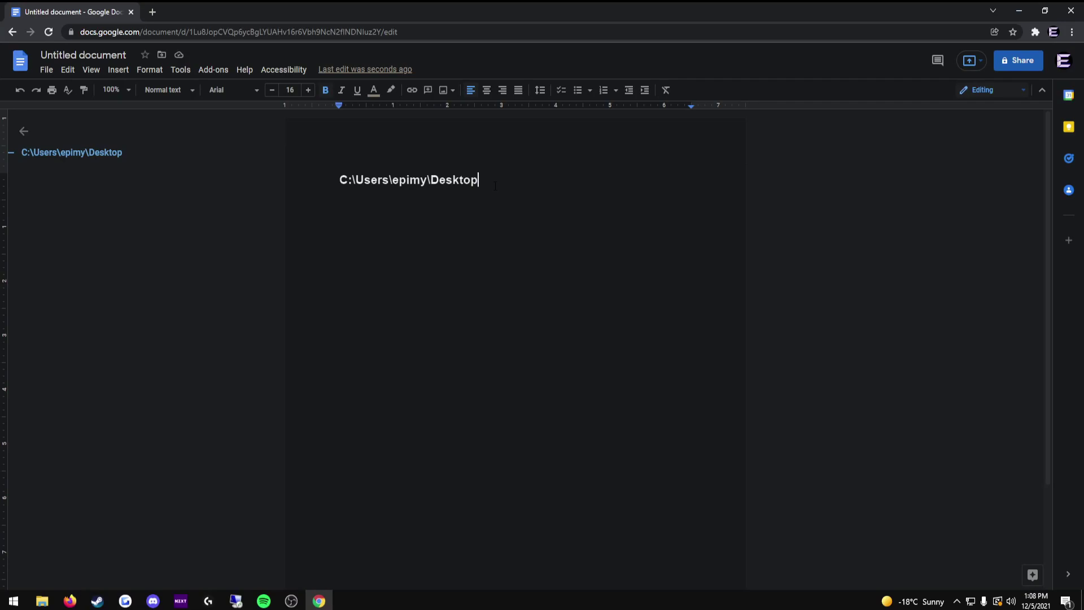
type("\\")
type("Ocul")
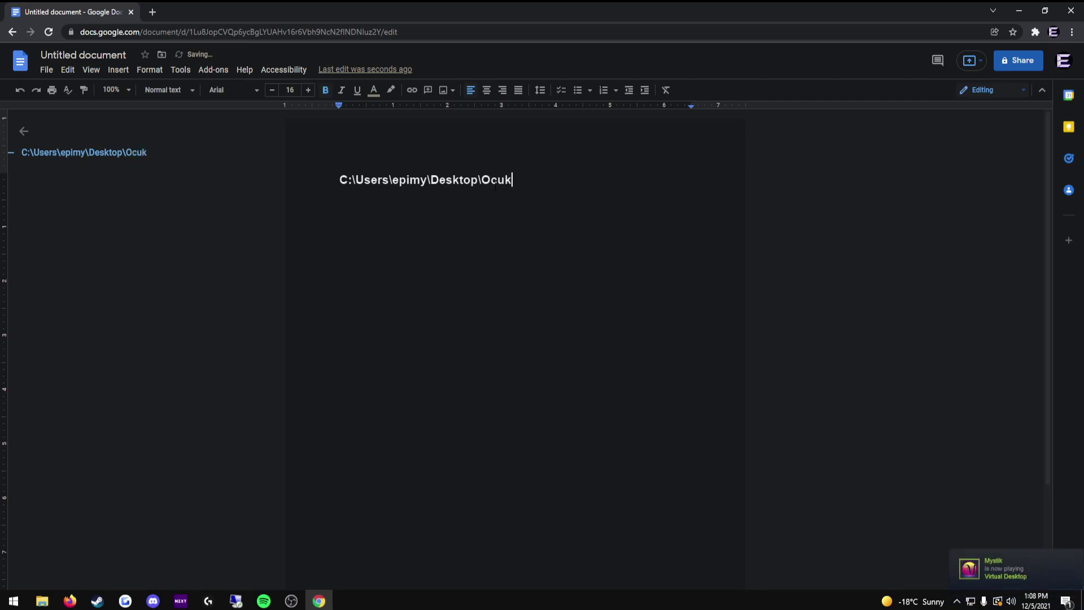
type("usSetup.exe")
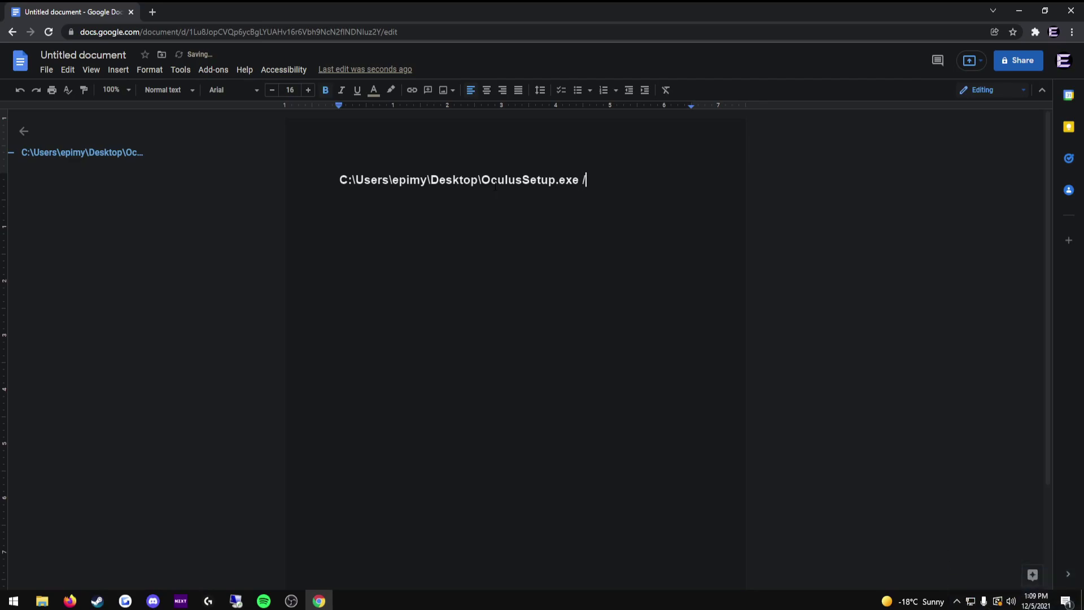
type(" /drive=D")
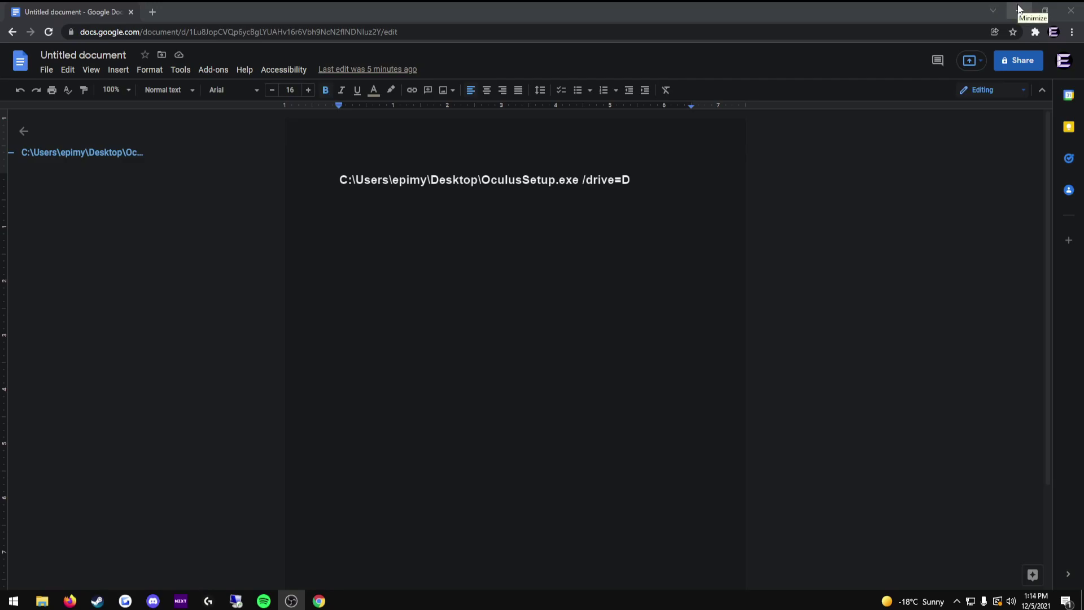
Rename the desktop installer 'OculusSetup (1).exe' to 'OculusSetup.exe'.
left_click(1020, 11)
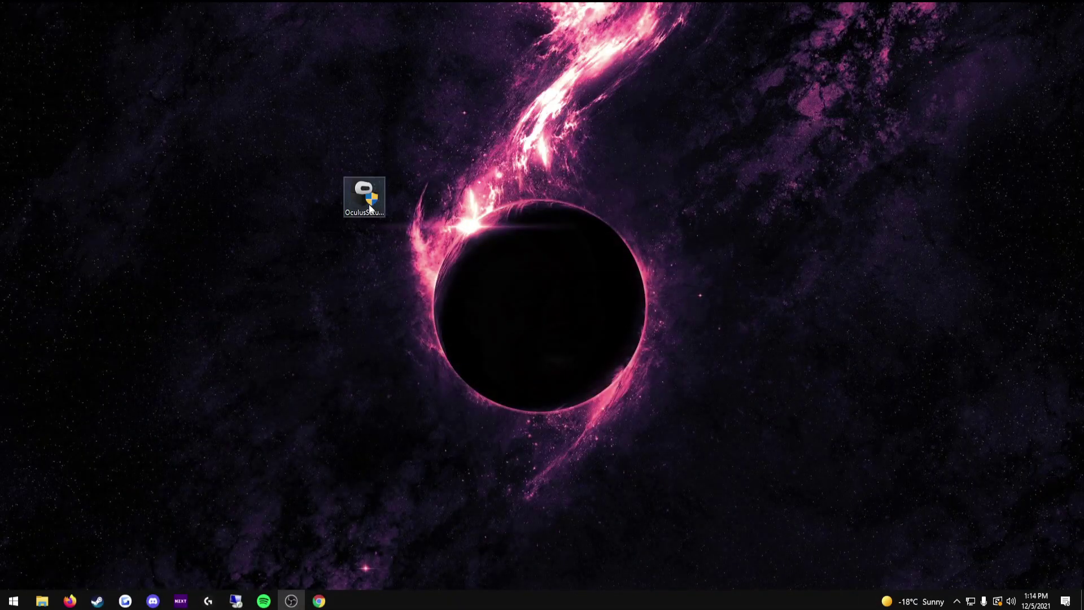
right_click(368, 204)
left_click(401, 464)
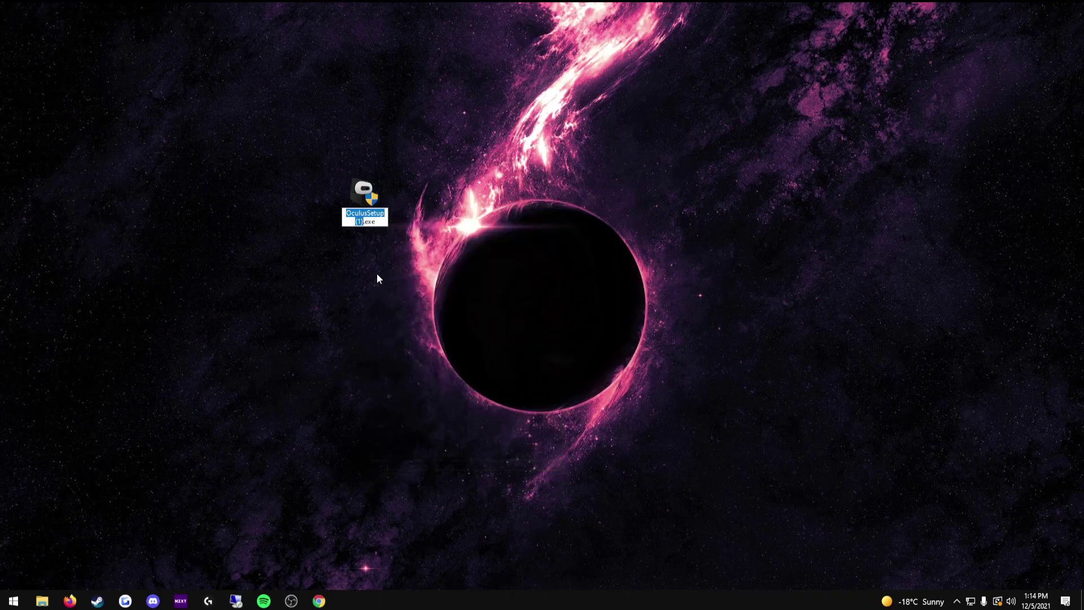
left_click(365, 222)
key("BackSpace")
key("BackSpace")
key("BackSpace")
key("BackSpace")
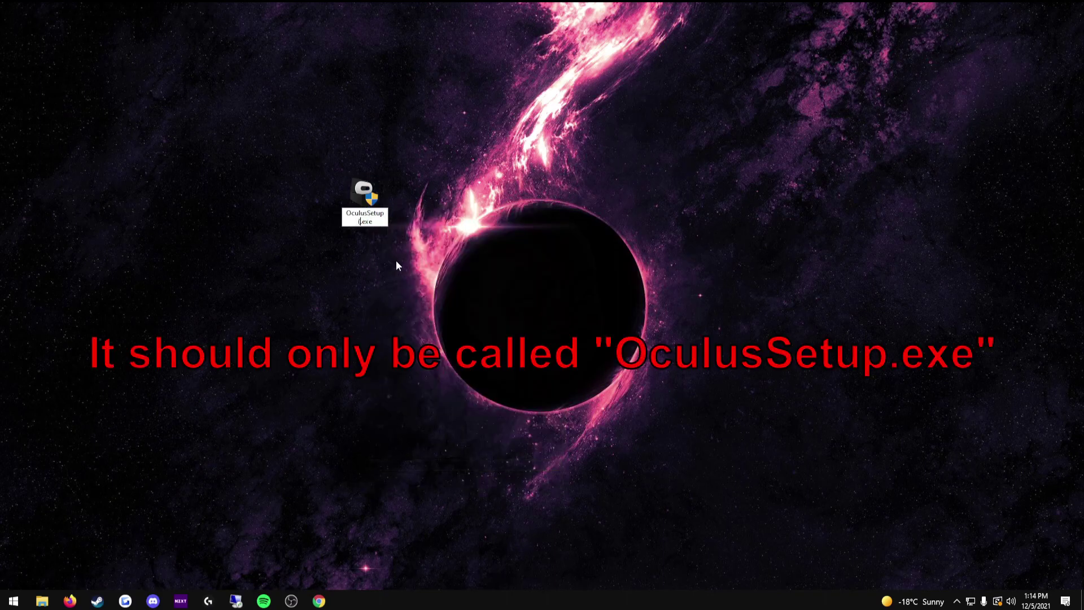
key("Return")
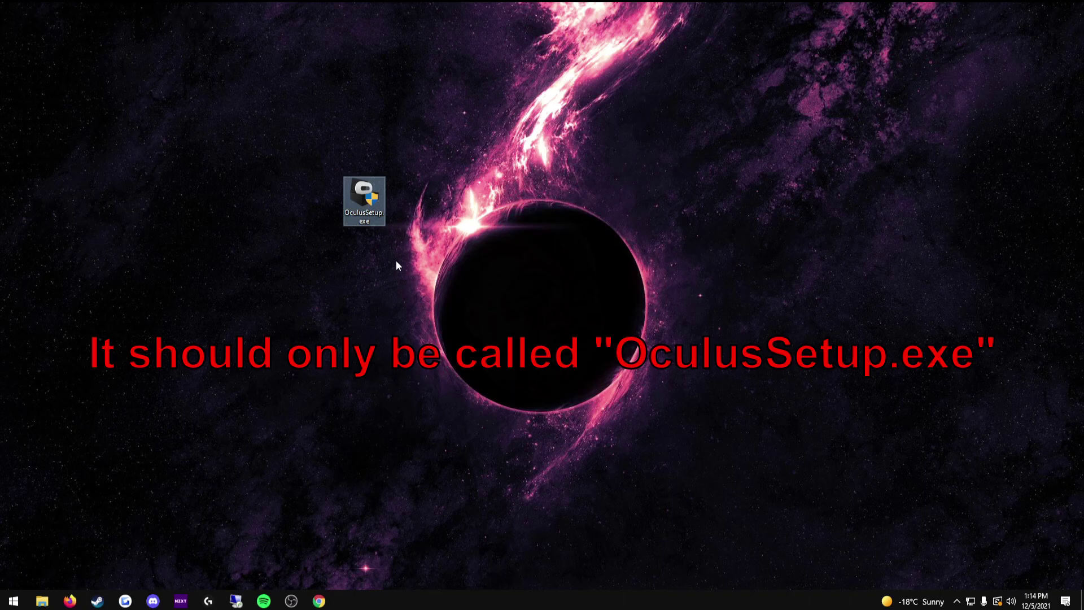
left_click(292, 601)
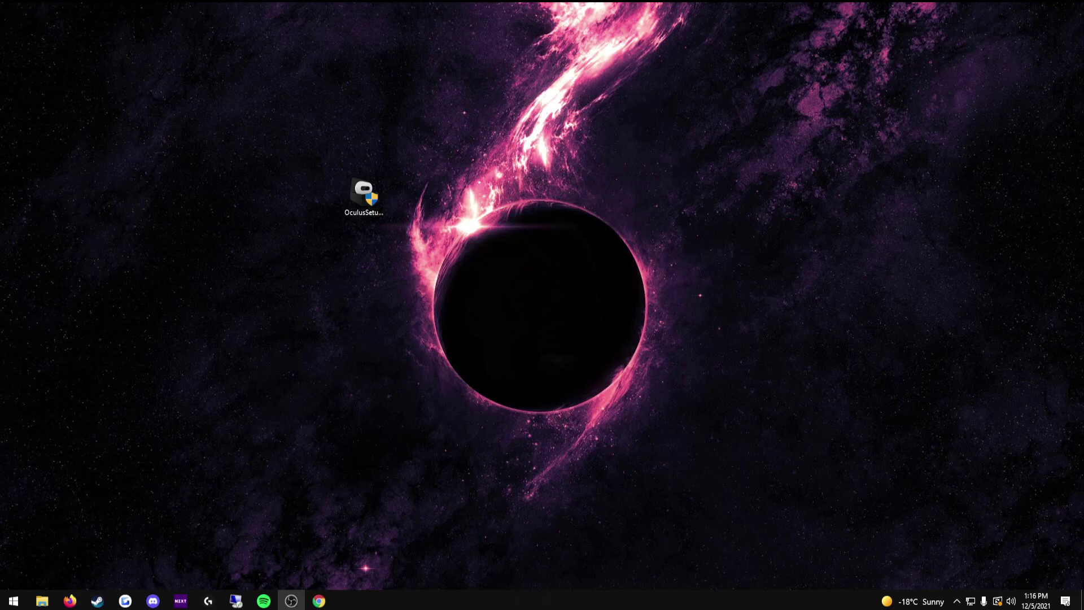
Copy the full OculusSetup.exe command line from the Google Docs notes.
left_click(319, 601)
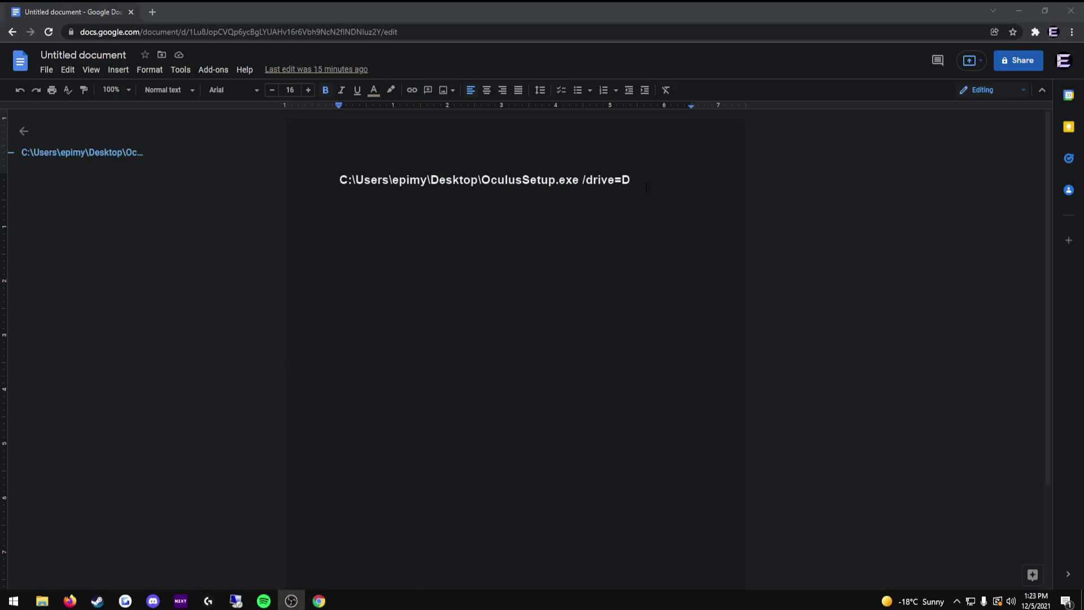
left_click(646, 187)
left_click_drag(632, 182, 341, 187)
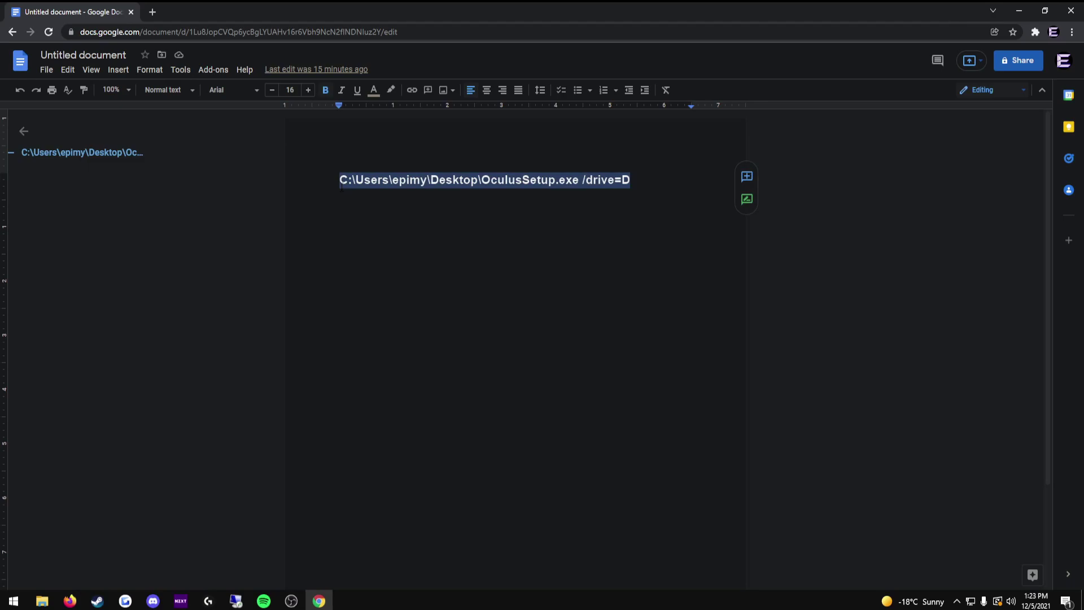
right_click(341, 187)
left_click(367, 208)
Open the Run dialog via search and paste the copied command into its field.
key("super")
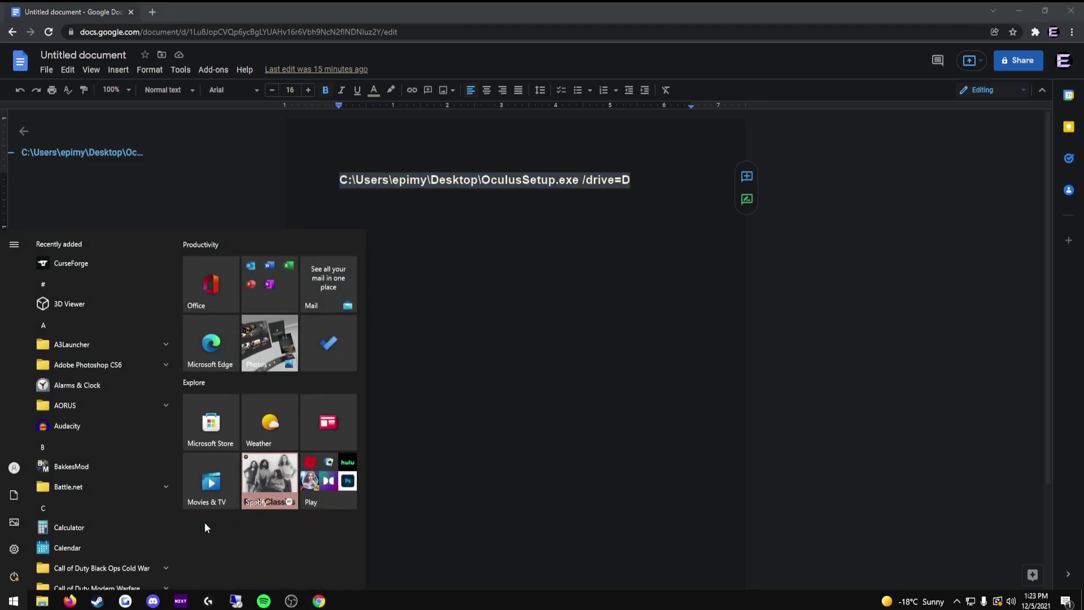
type("run")
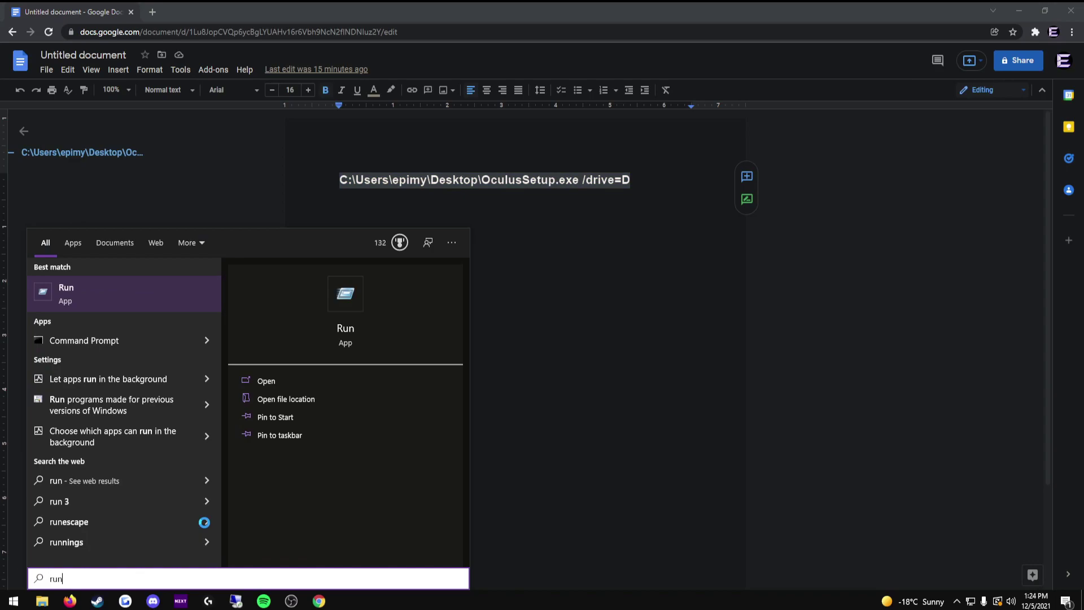
key("Return")
key("BackSpace")
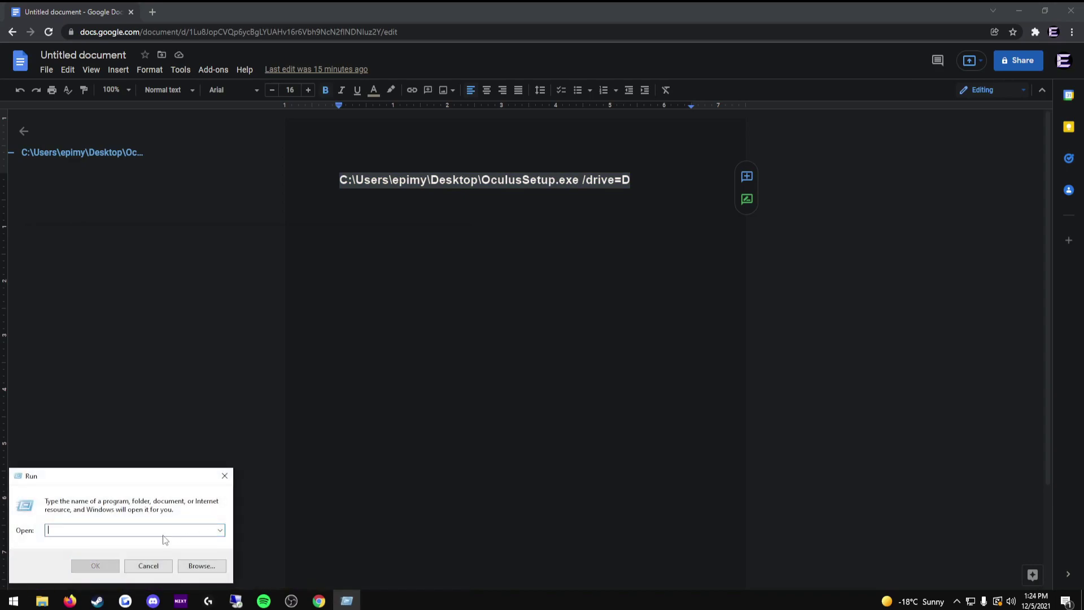
right_click(155, 538)
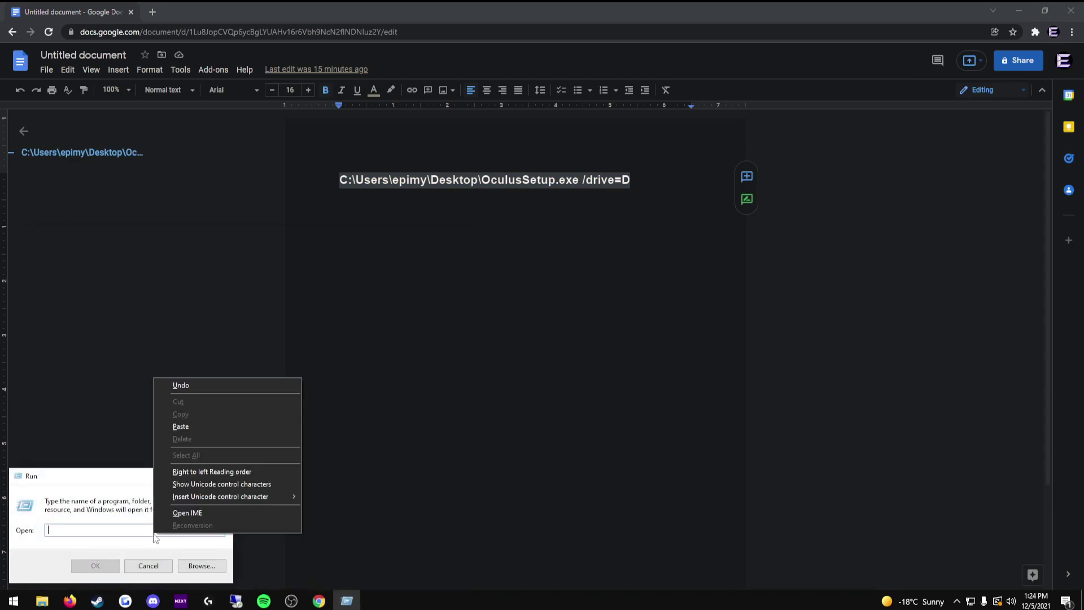
left_click(181, 427)
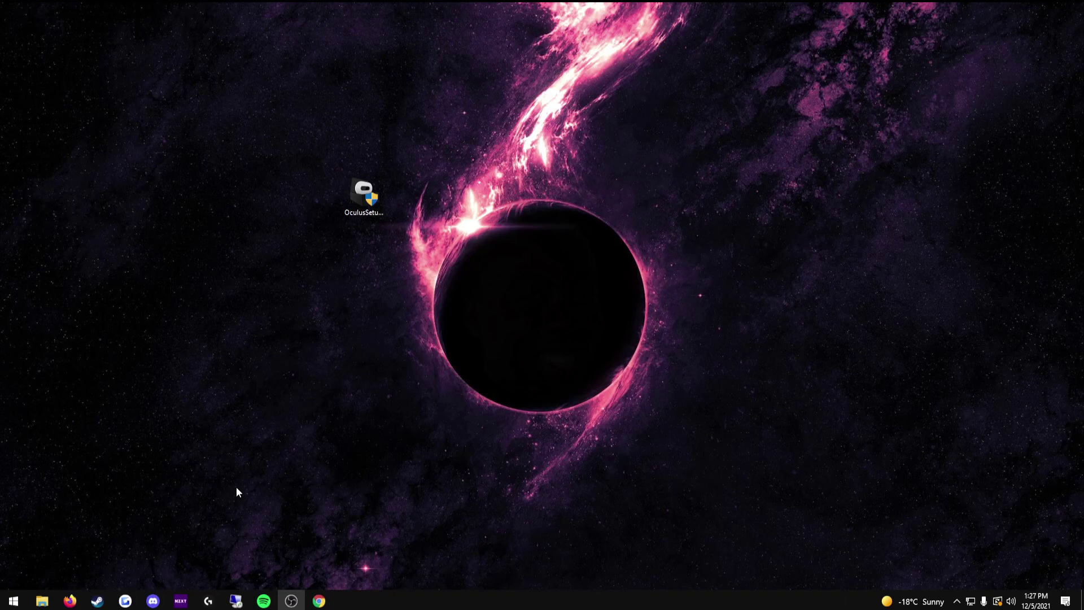
Open File Explorer and go to the Recordings & Movies (D:) drive under This PC.
mouse_move(49, 603)
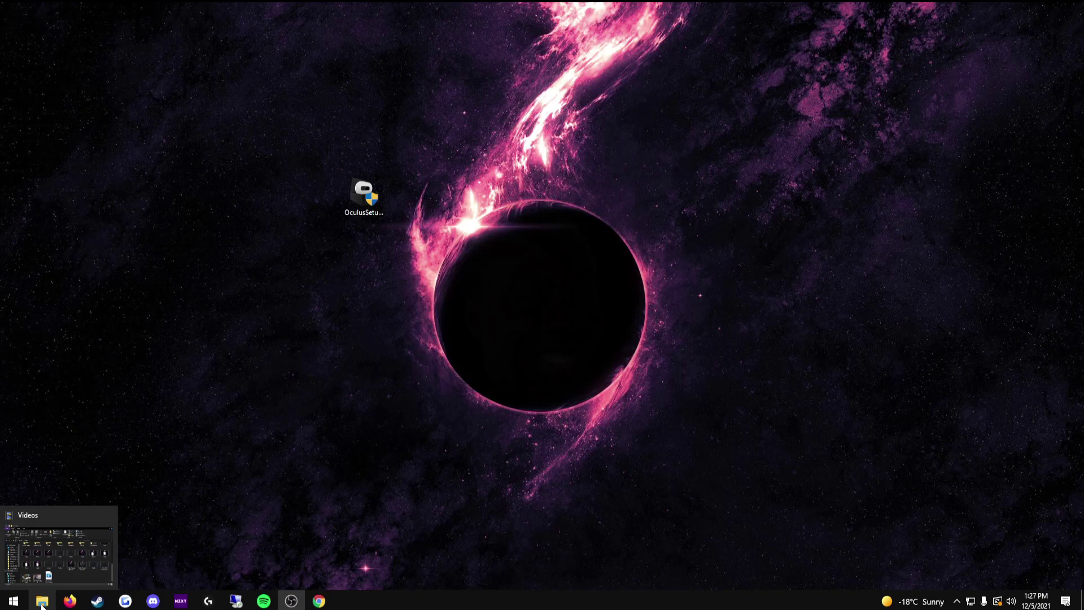
right_click(42, 603)
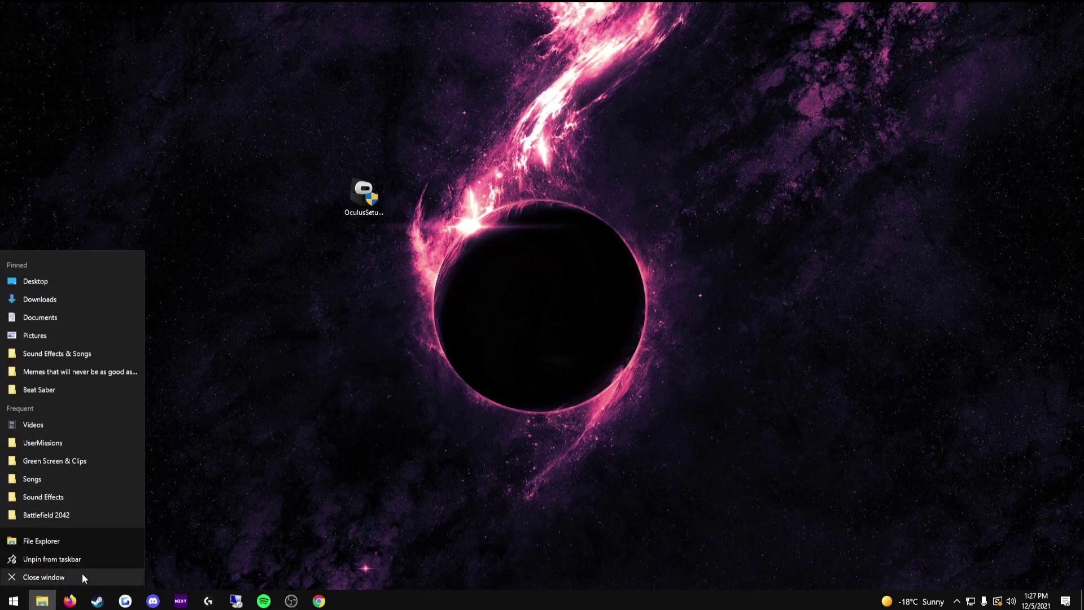
left_click(73, 544)
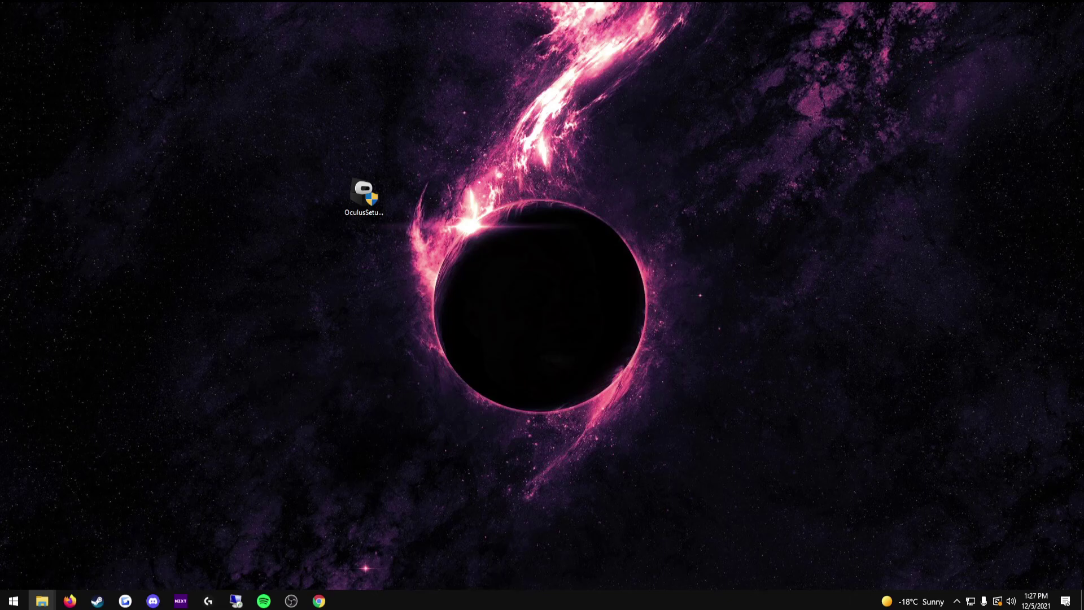
key("super+e")
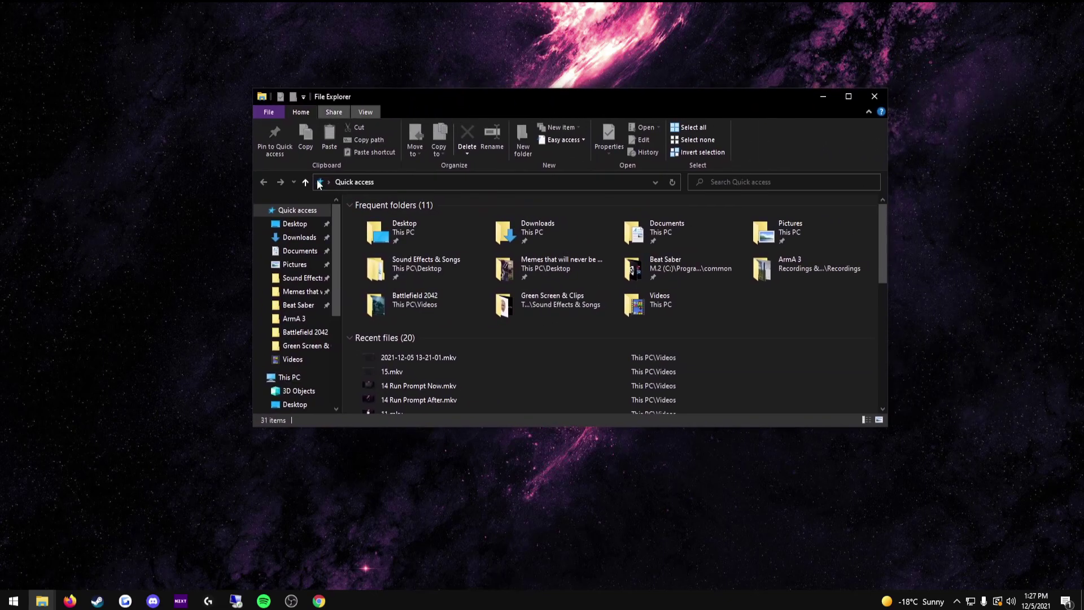
left_click(303, 376)
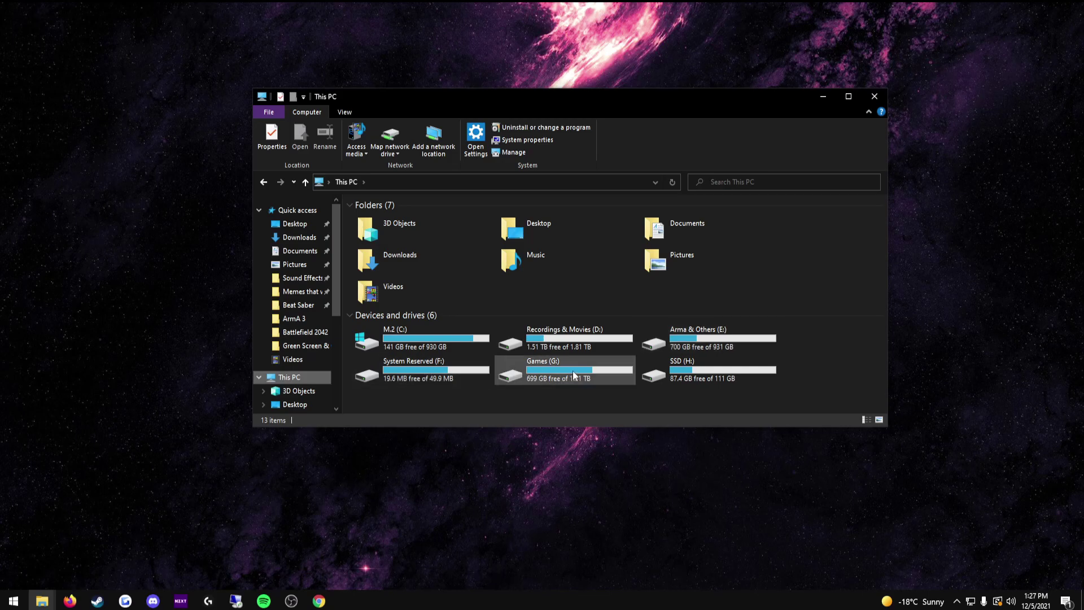
double_click(596, 348)
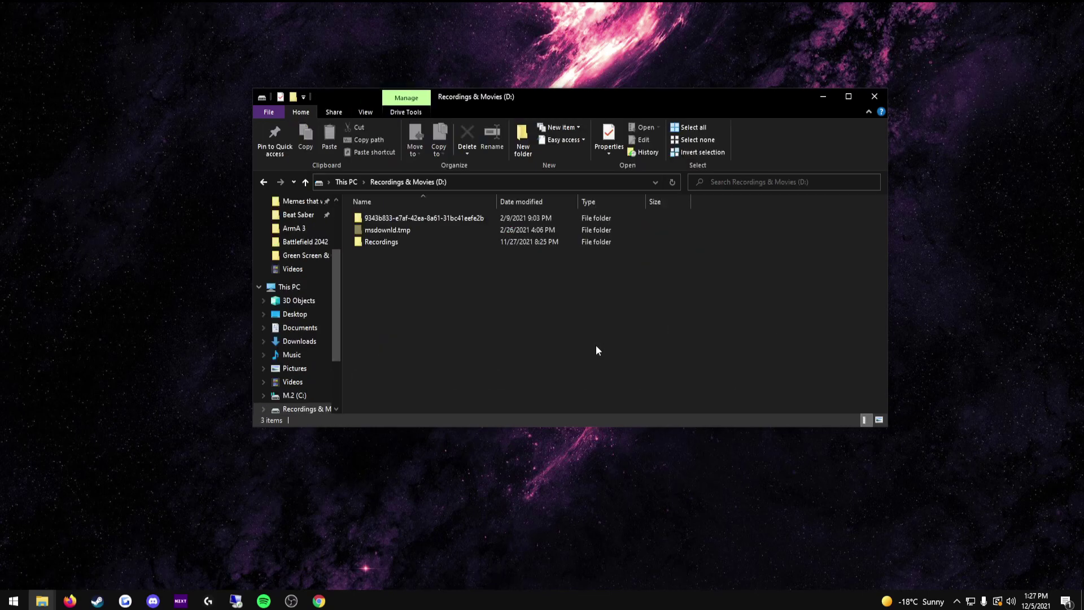
Create a new folder named Oculus on drive D:.
right_click(570, 341)
mouse_move(619, 478)
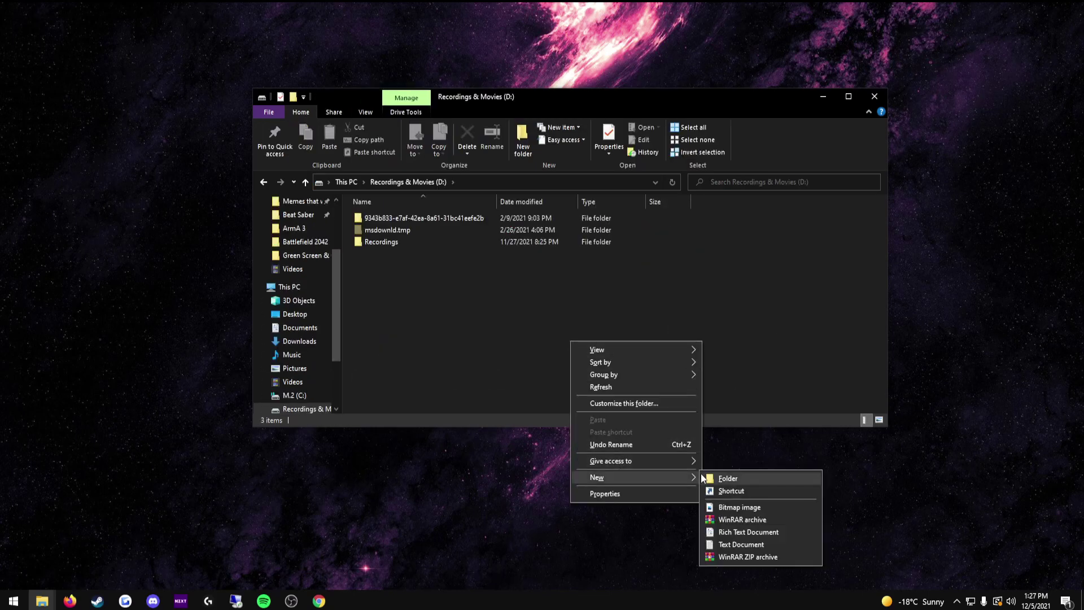
left_click(707, 478)
type("Oculus")
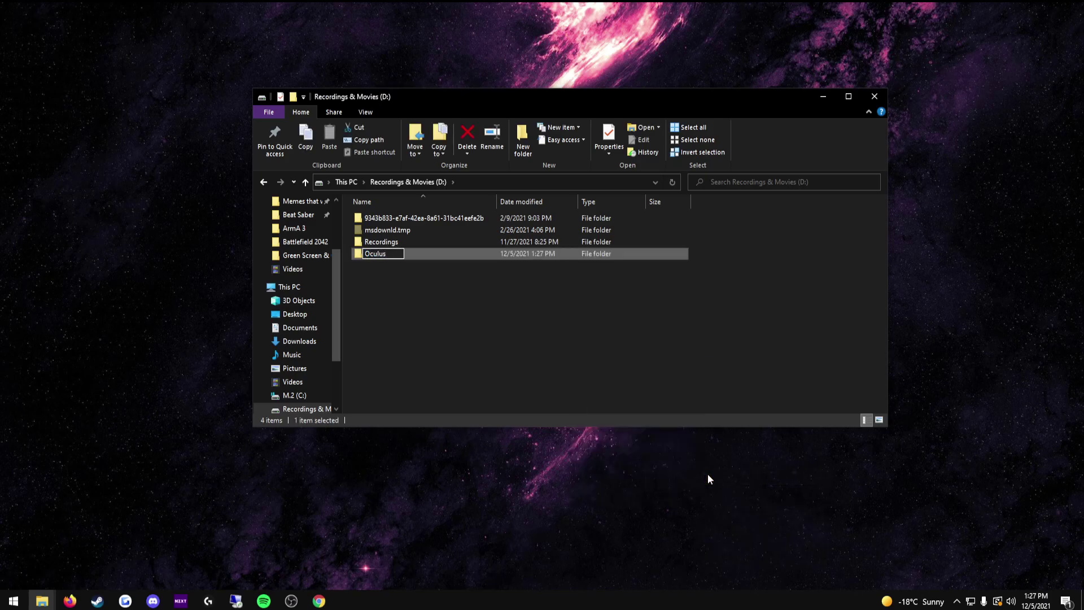
key("Return")
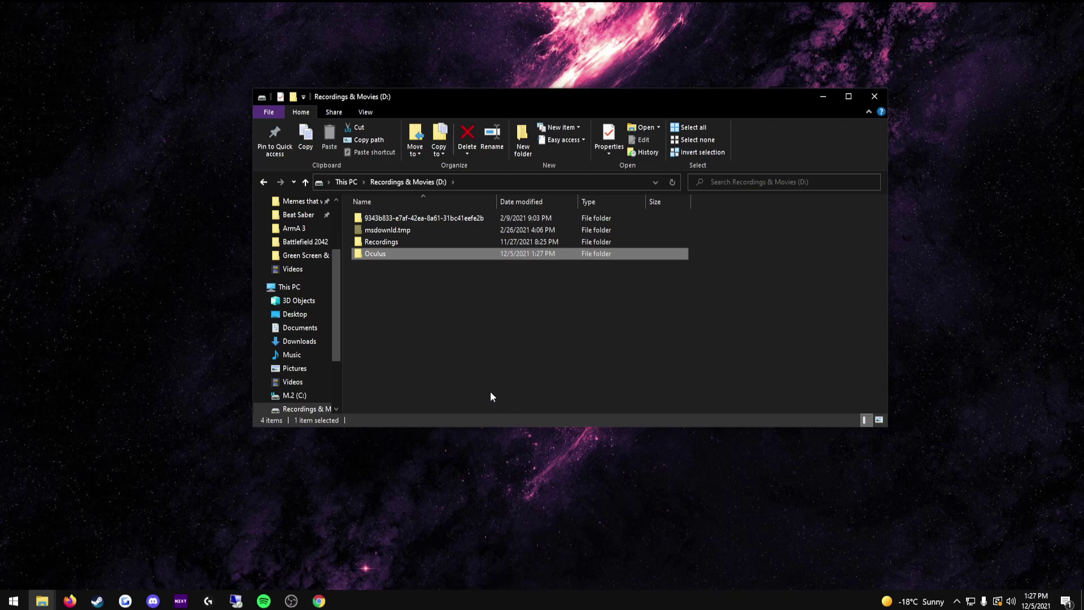
Launch Disk Management through a 'format' search and open its Action menu.
left_click(491, 392)
key("super")
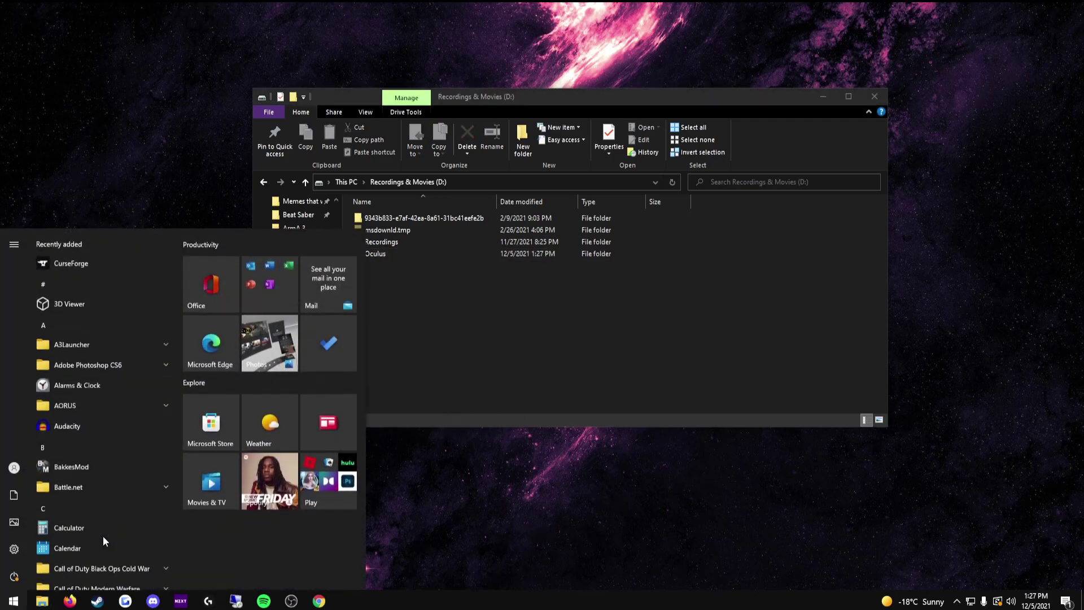
type("format")
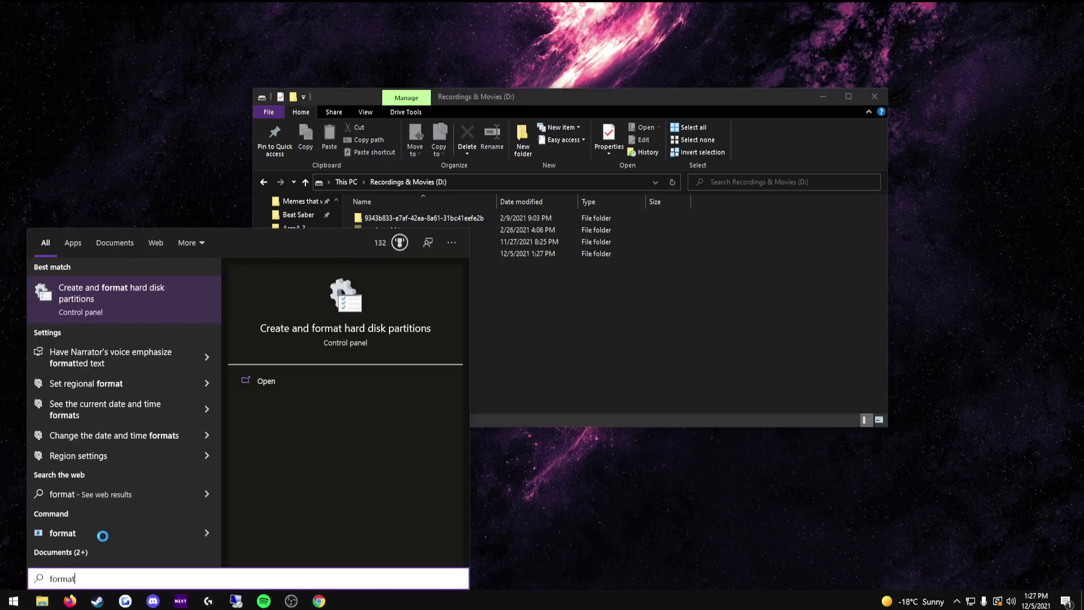
left_click(113, 308)
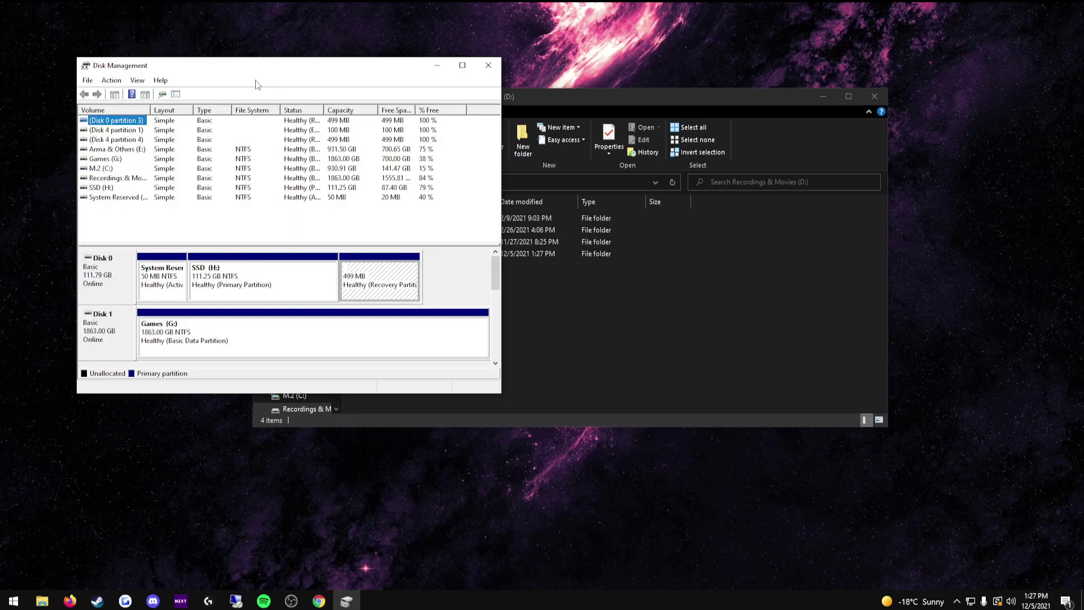
left_click_drag(221, 69, 322, 77)
left_click(213, 89)
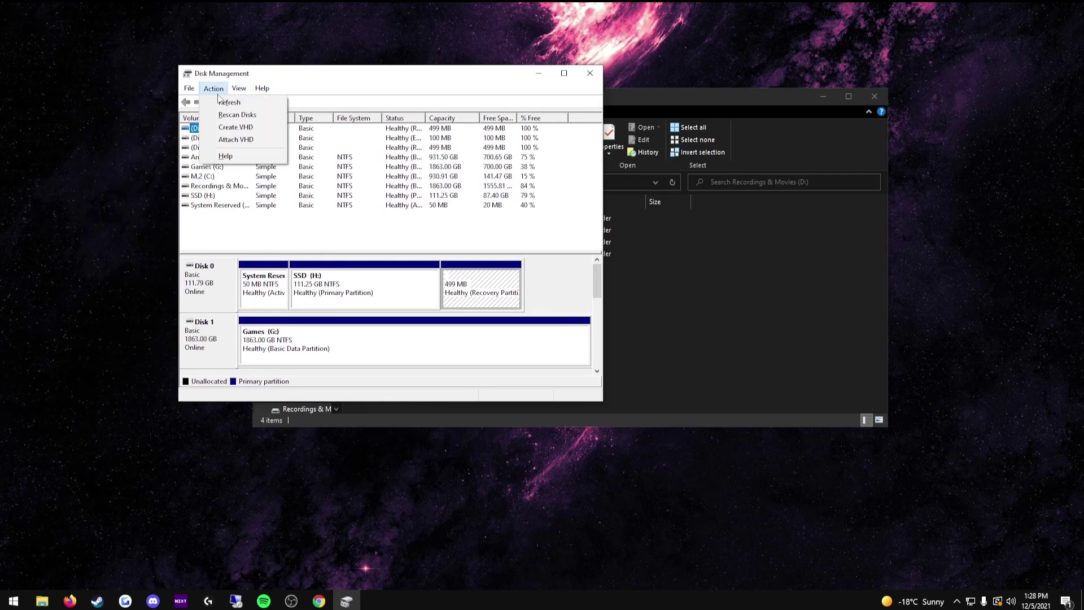
Start a new virtual hard disk saved as OculusSoftware.vhd on Recordings & Movies (D:).
left_click(228, 127)
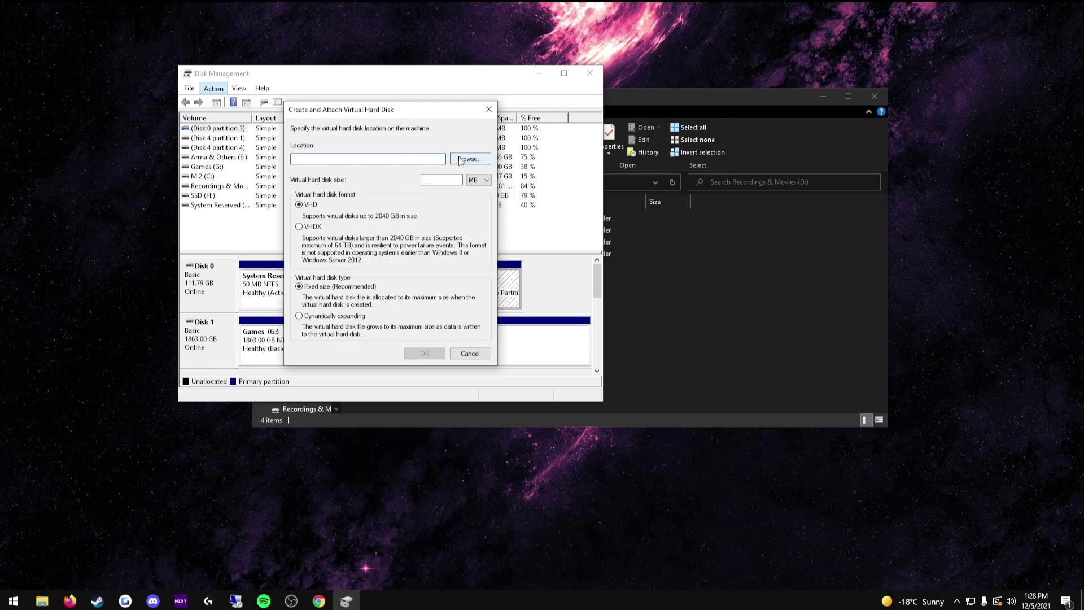
left_click(461, 160)
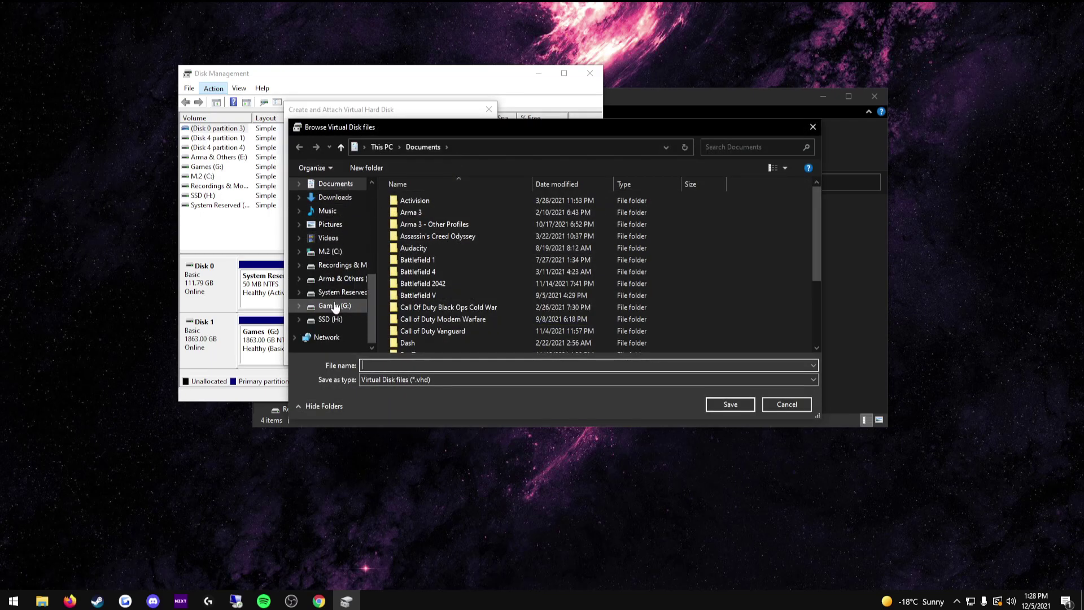
scroll(330, 237, "up", 3)
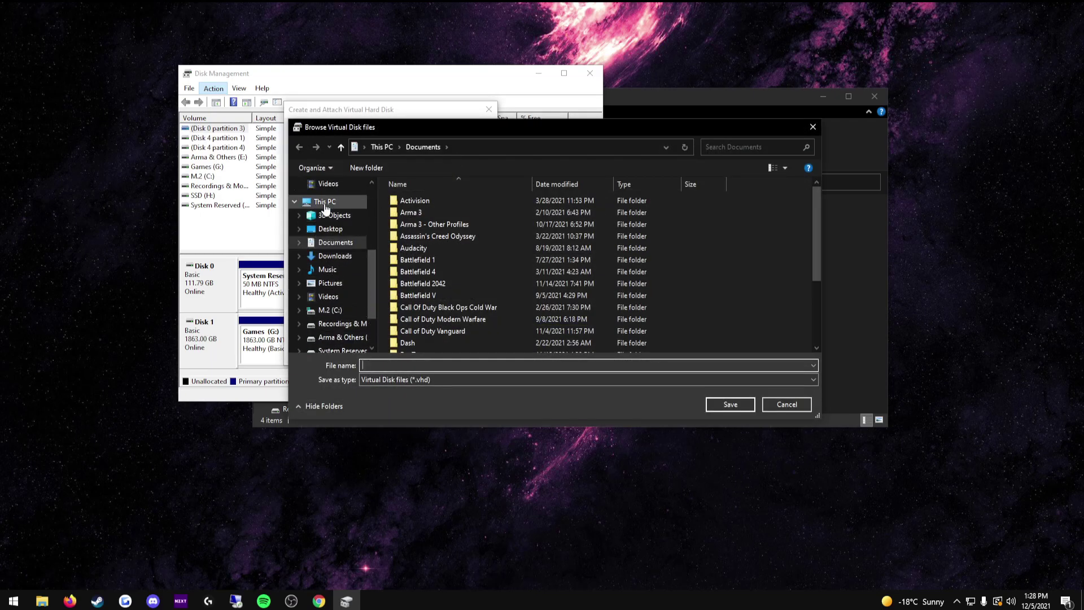
left_click(325, 204)
scroll(530, 266, "down", 3)
double_click(531, 269)
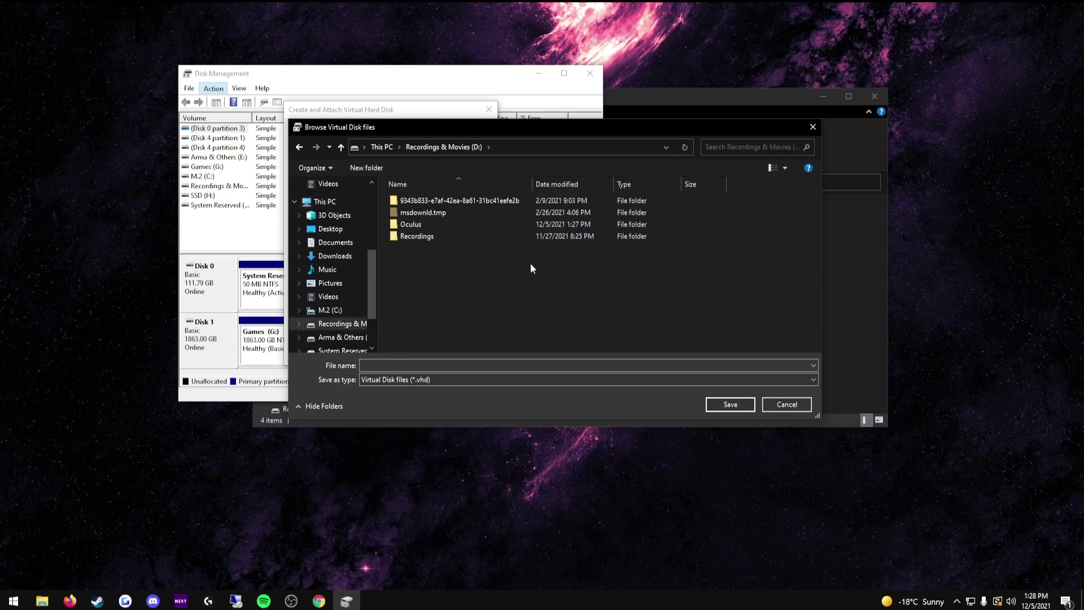
left_click(415, 225)
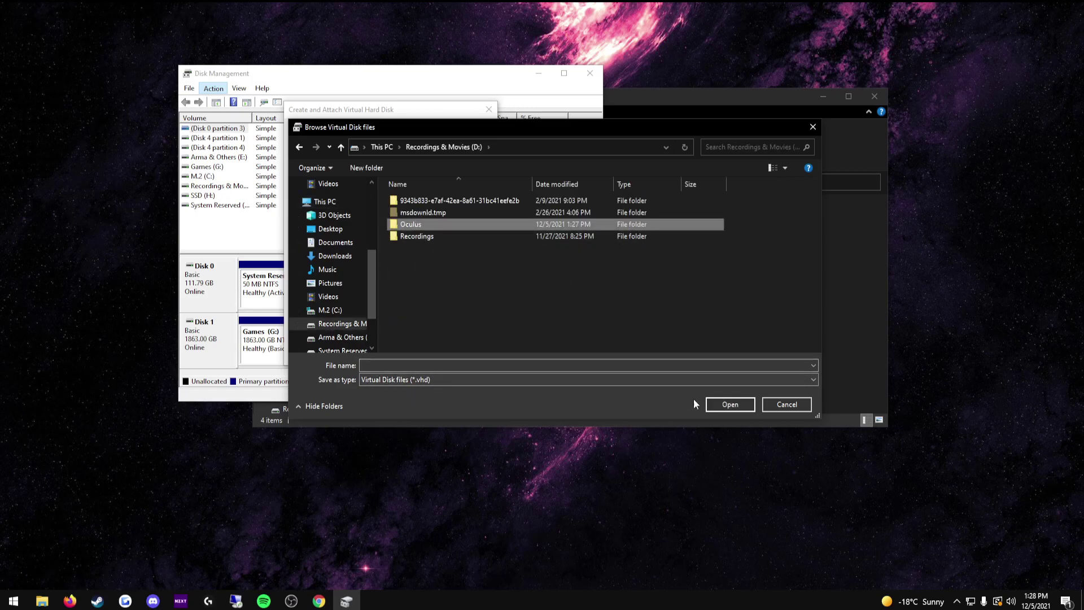
left_click(655, 366)
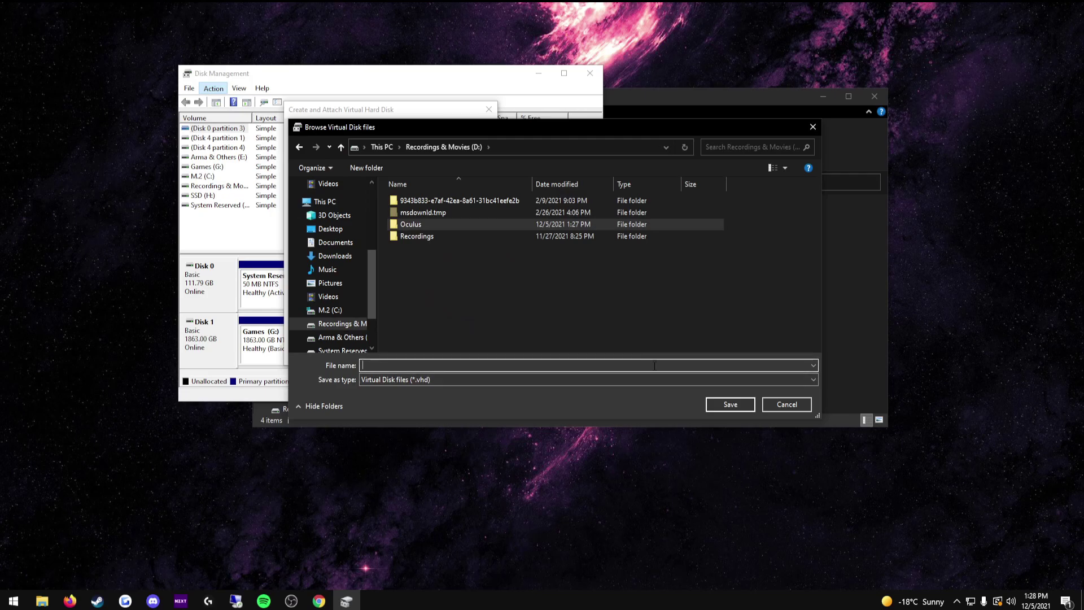
type("Oc")
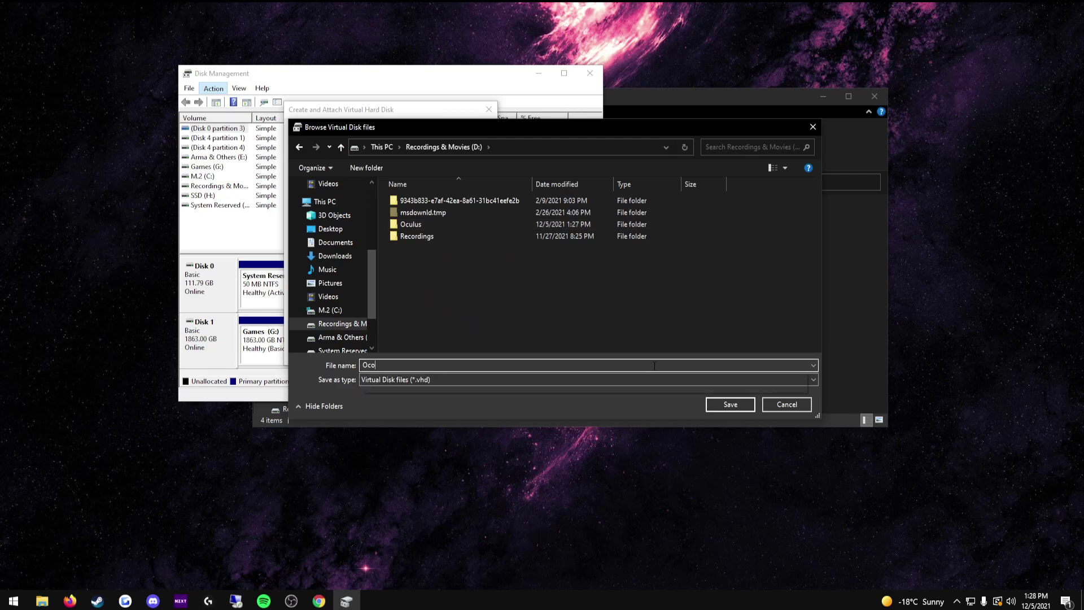
type("ulus")
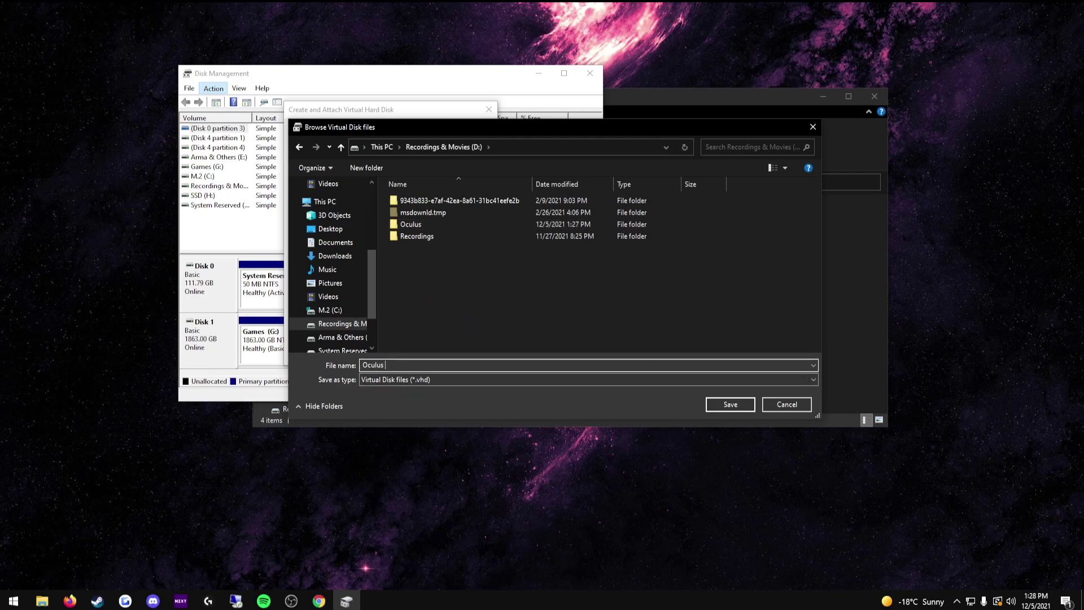
type("Software")
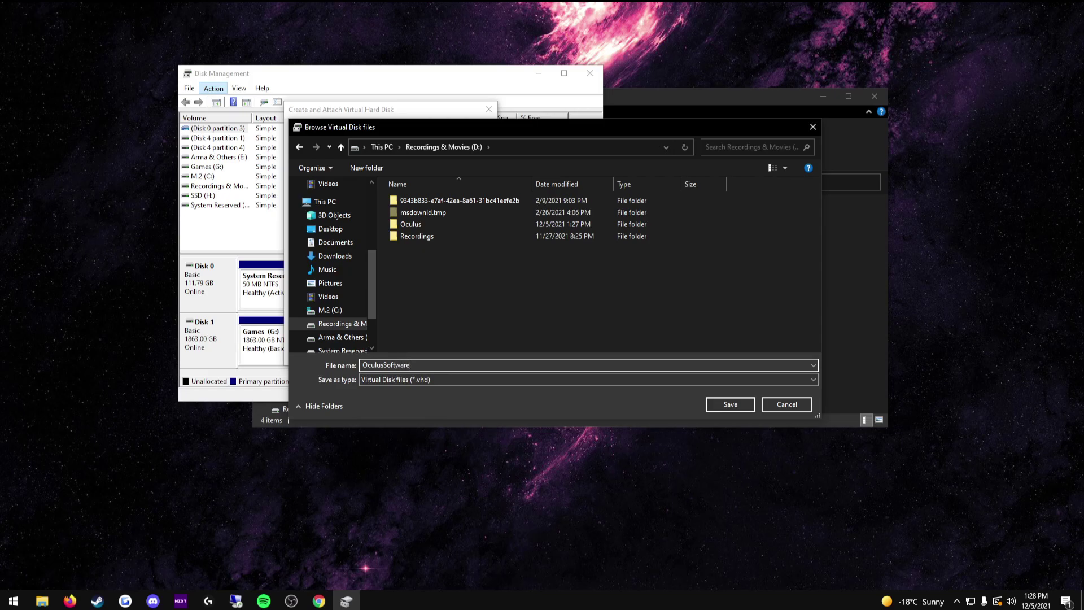
left_click(740, 407)
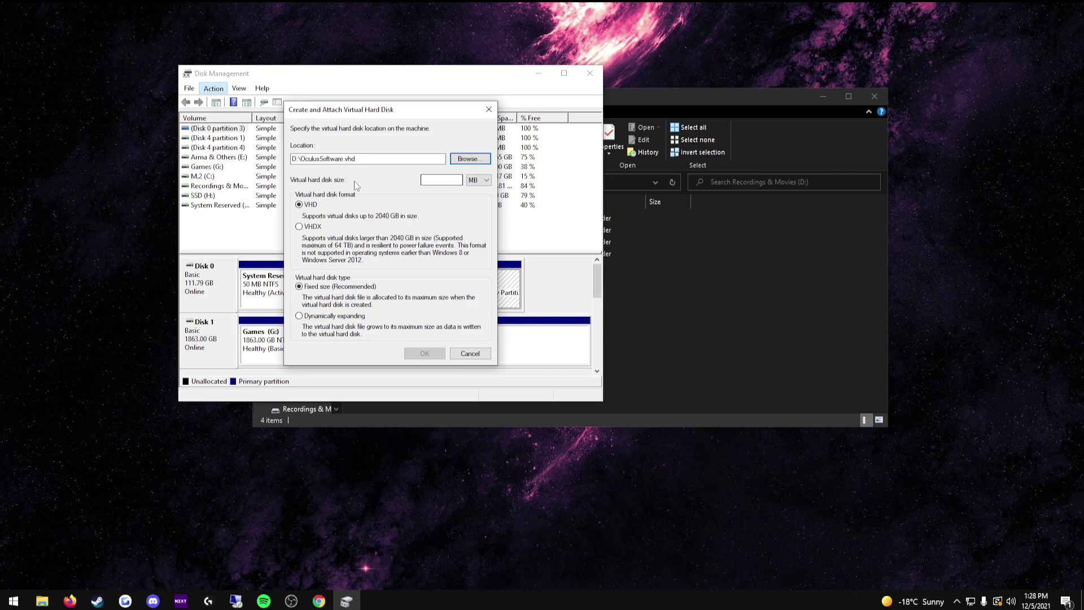
Set the virtual disk size to 20 GB and create it.
left_click(445, 177)
type("20")
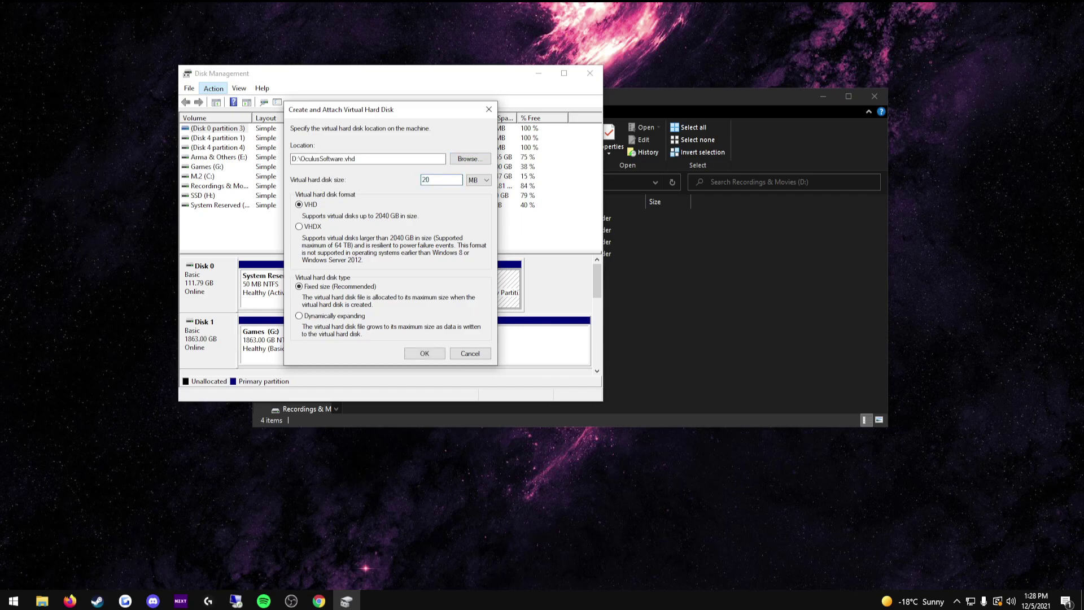
left_click(479, 179)
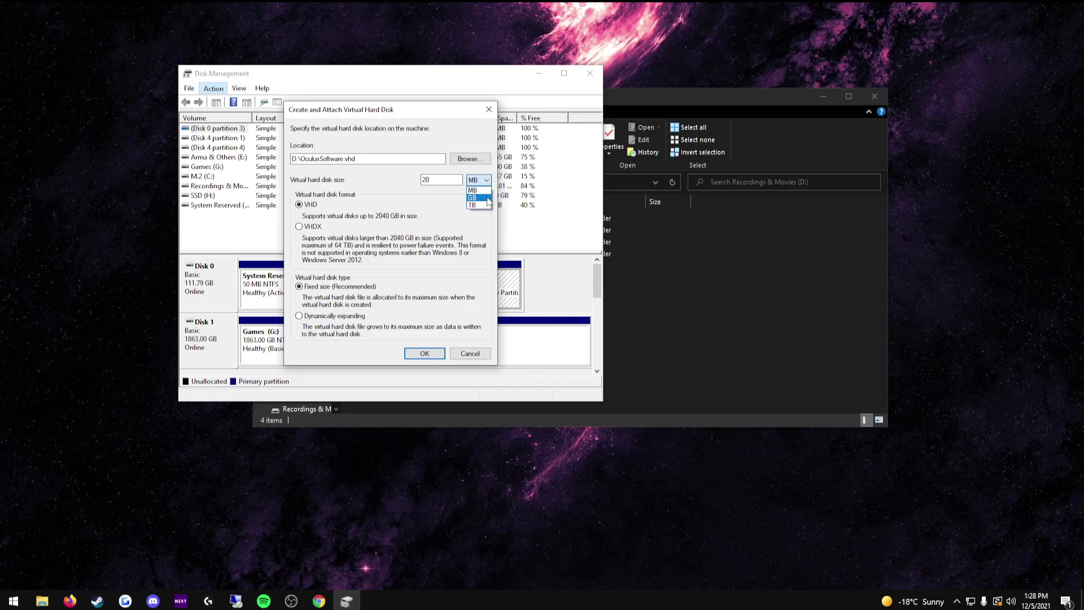
left_click(488, 198)
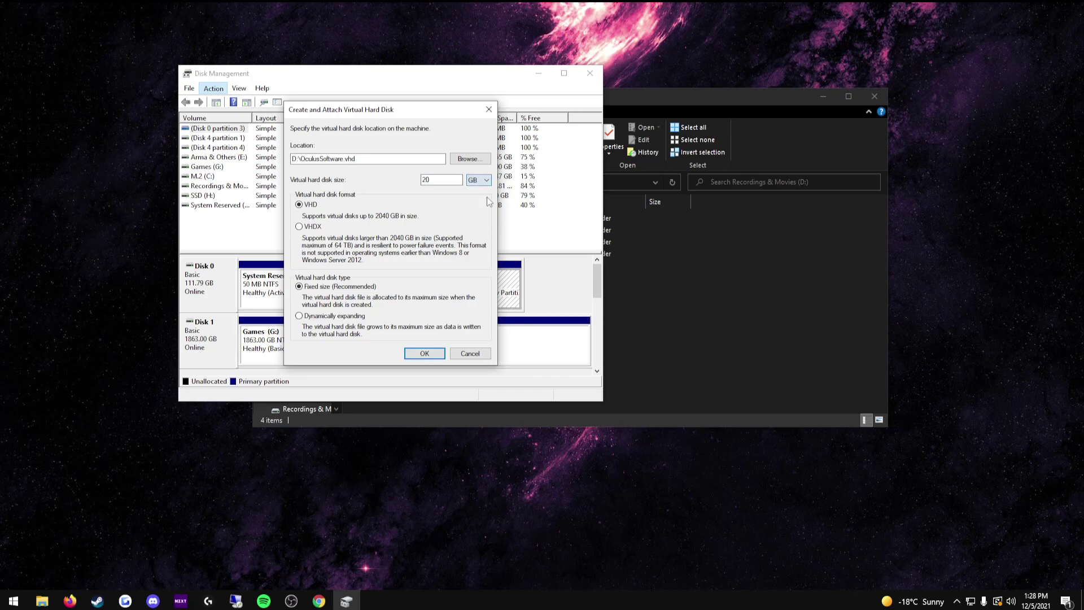
left_click(424, 354)
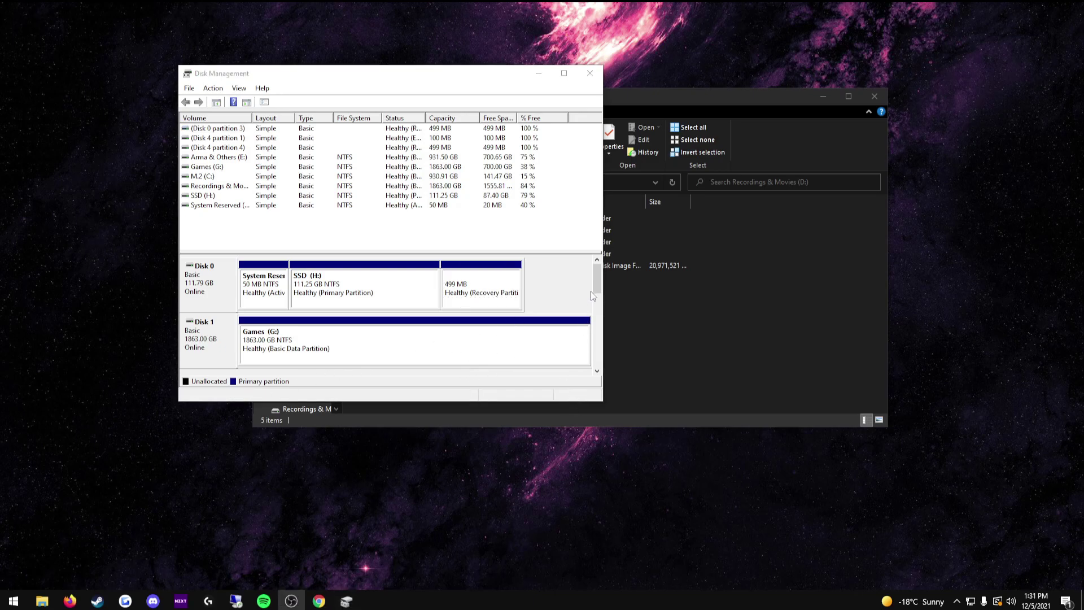
Initialize the new 20 GB Disk 5 with a GPT partition table.
left_click_drag(597, 280, 600, 347)
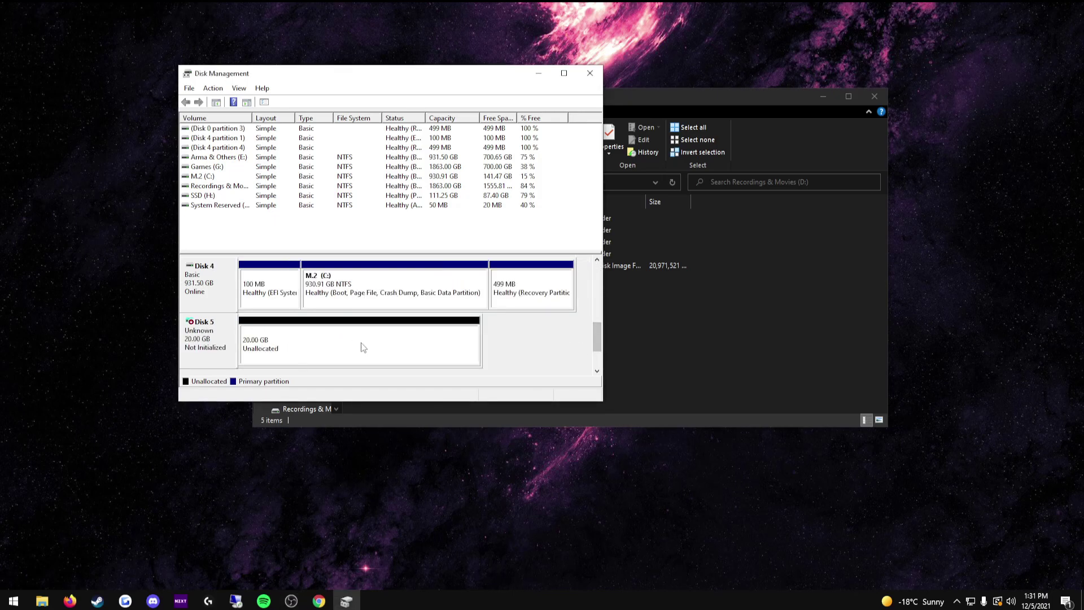
right_click(290, 348)
right_click(285, 348)
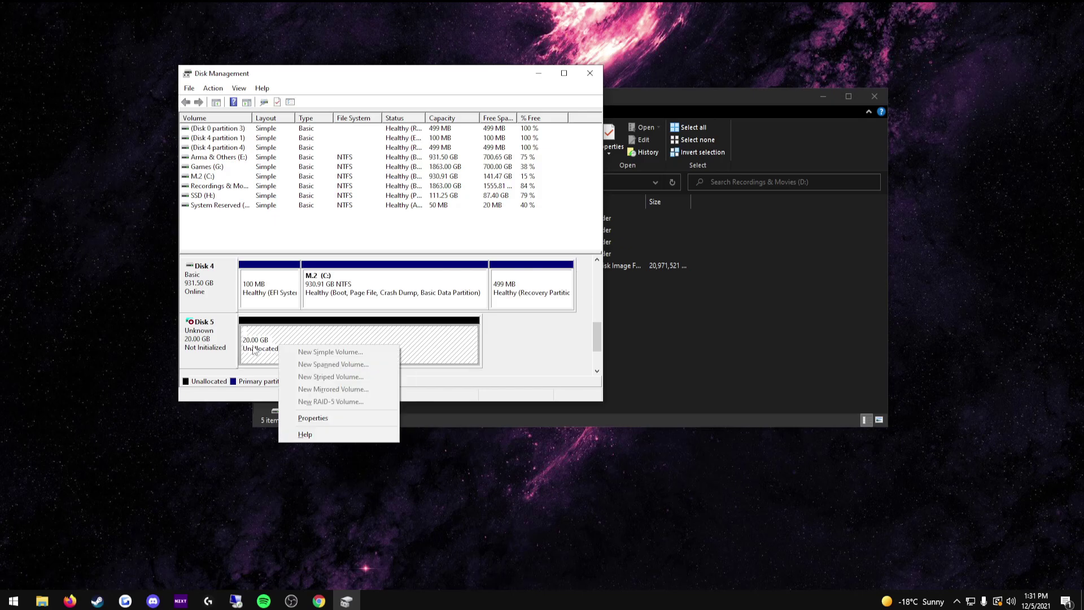
right_click(207, 349)
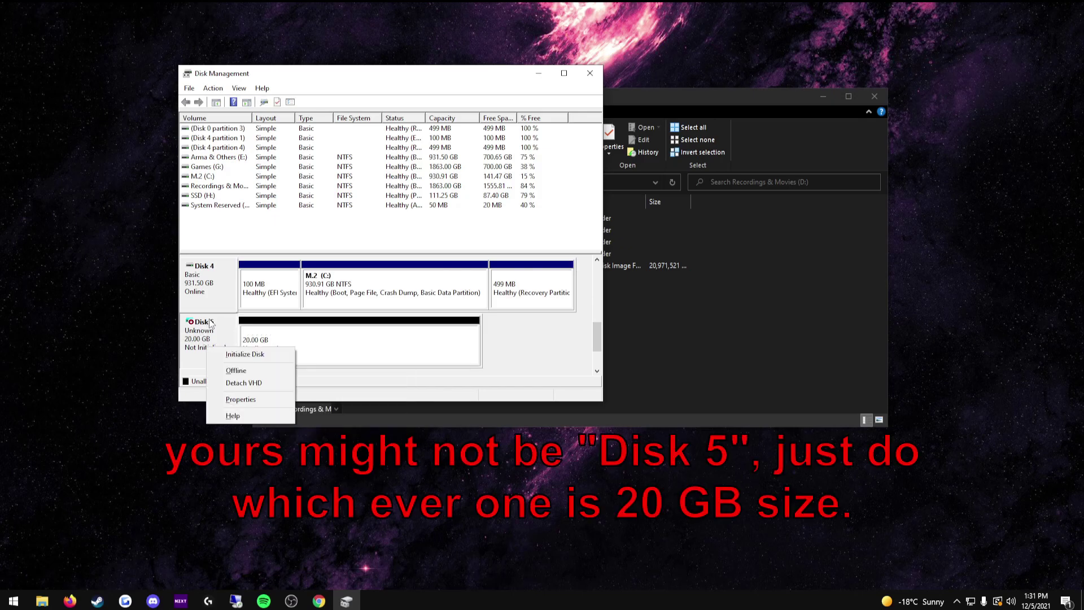
left_click(228, 355)
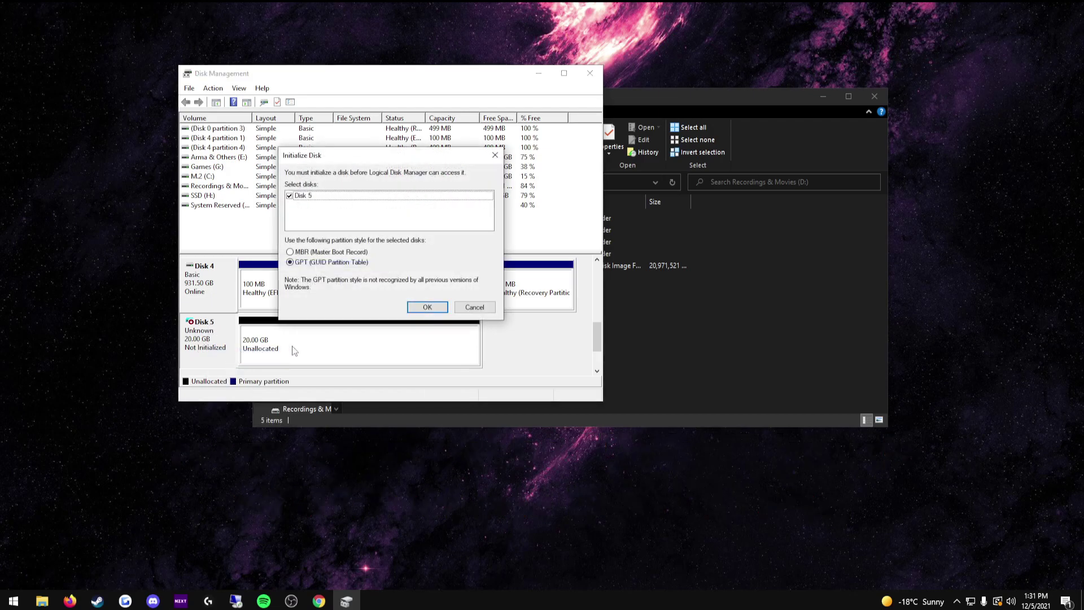
left_click(415, 308)
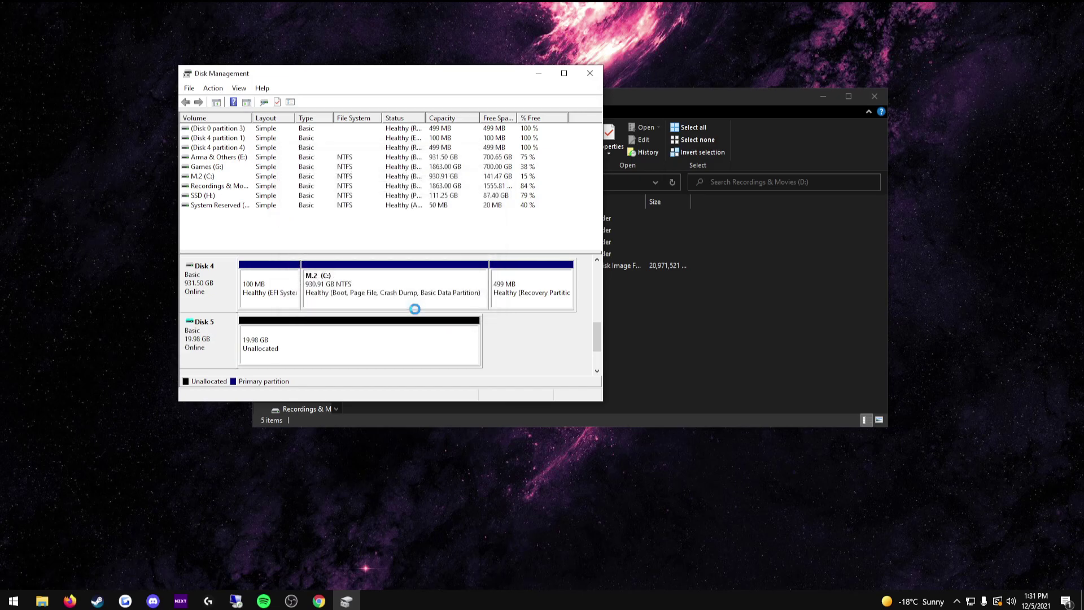
Create a full-size 19.98 GB NTFS simple volume on Disk 5 with drive letter Z.
right_click(317, 347)
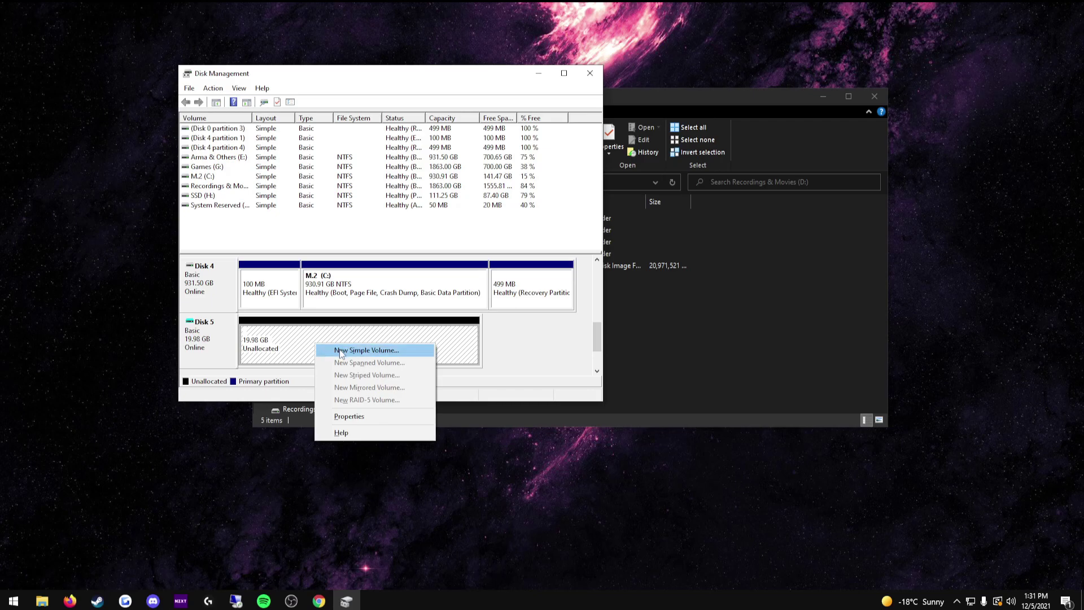
left_click(341, 351)
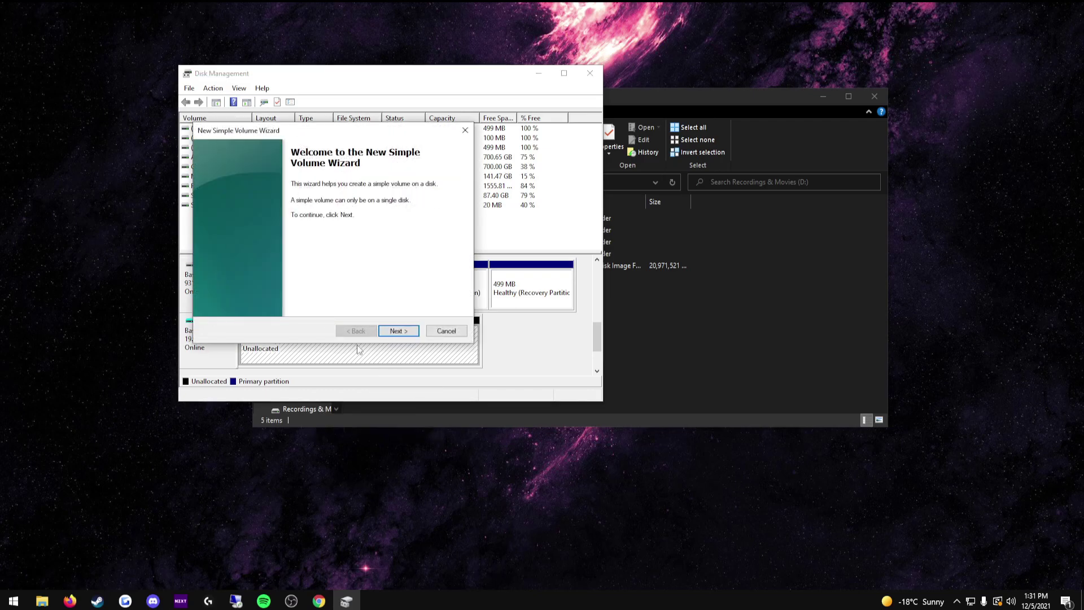
left_click(394, 334)
left_click(396, 332)
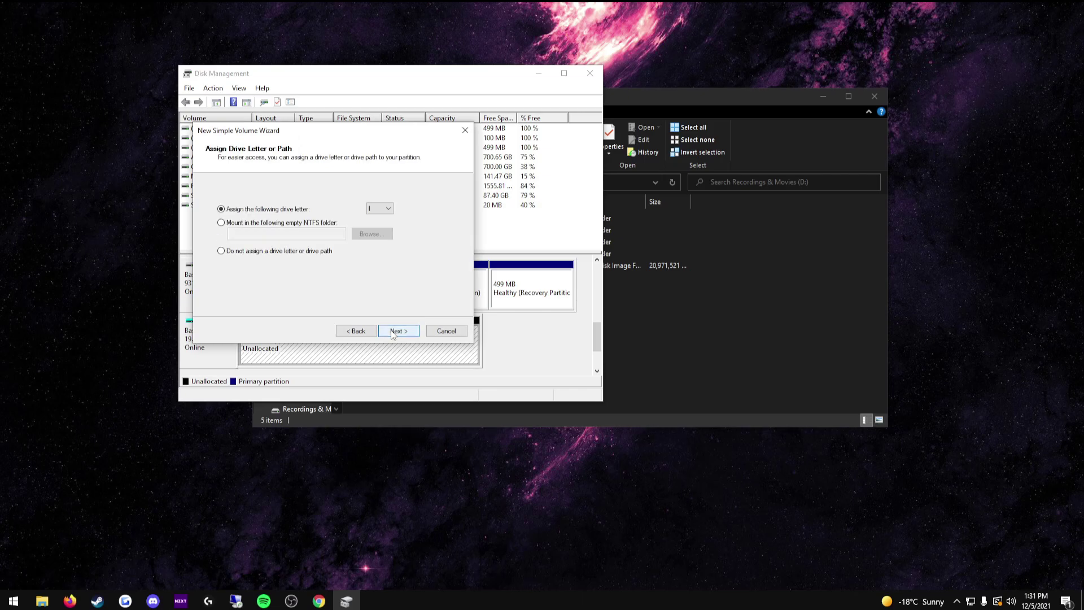
left_click(382, 209)
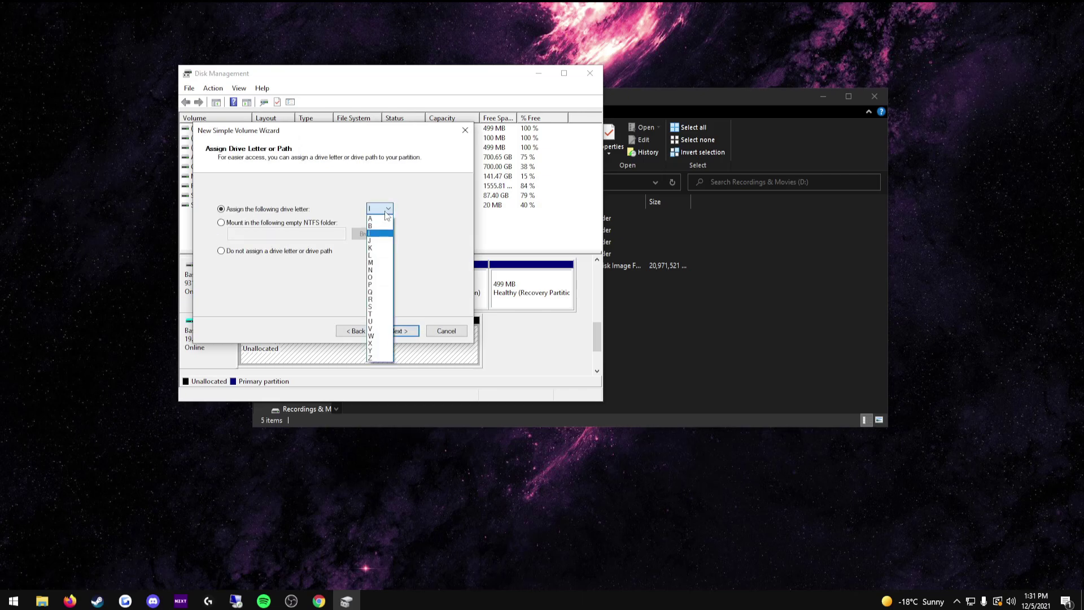
left_click(387, 358)
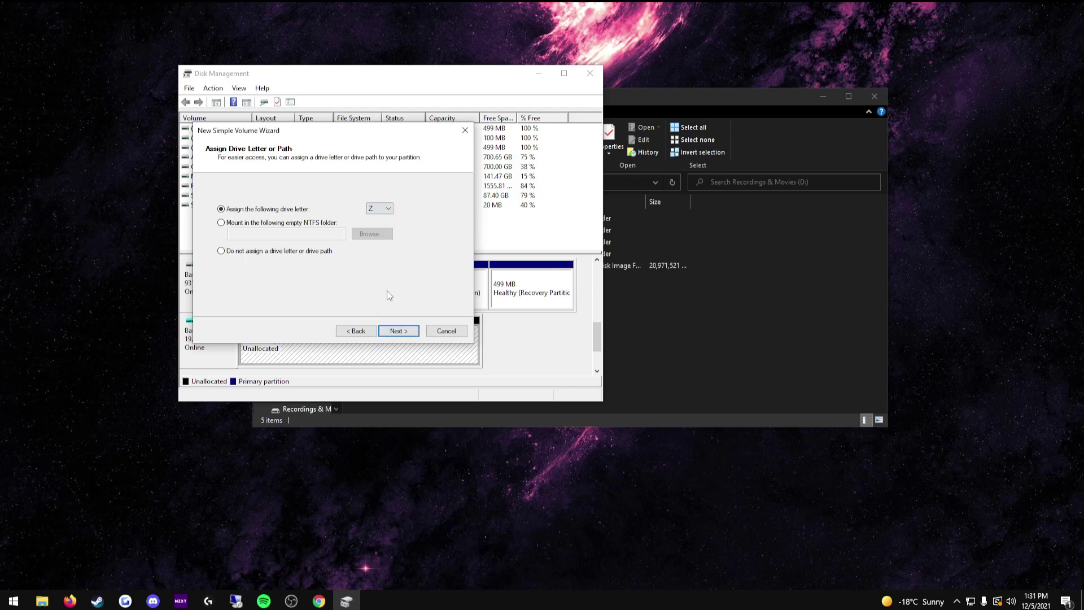
left_click(398, 332)
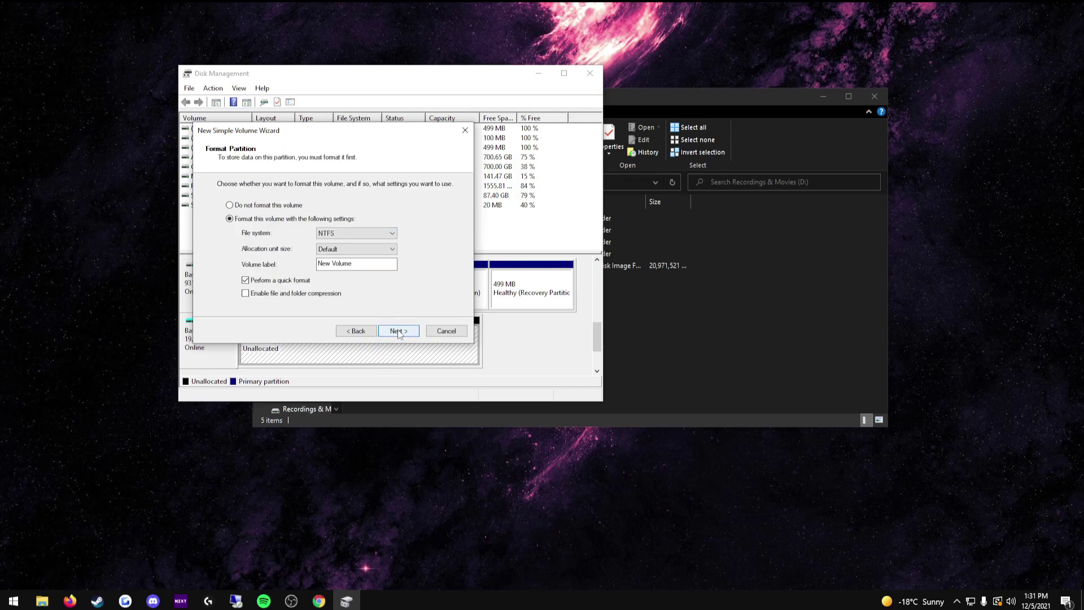
left_click(398, 332)
left_click(400, 332)
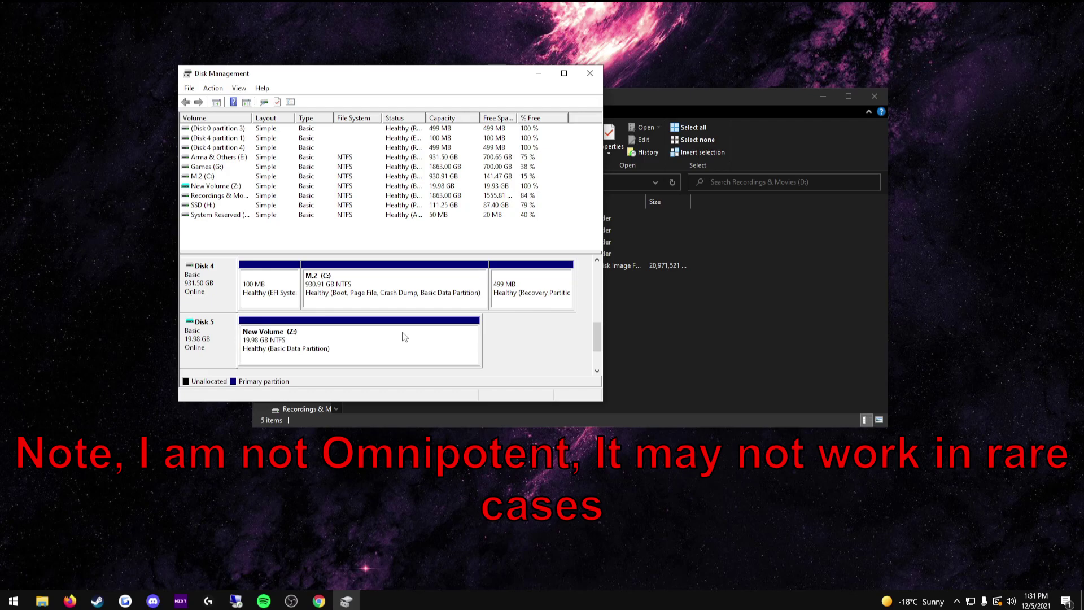
In the Google Docs note, change the installer command's /drive=D to /drive=Z.
key("alt+Tab")
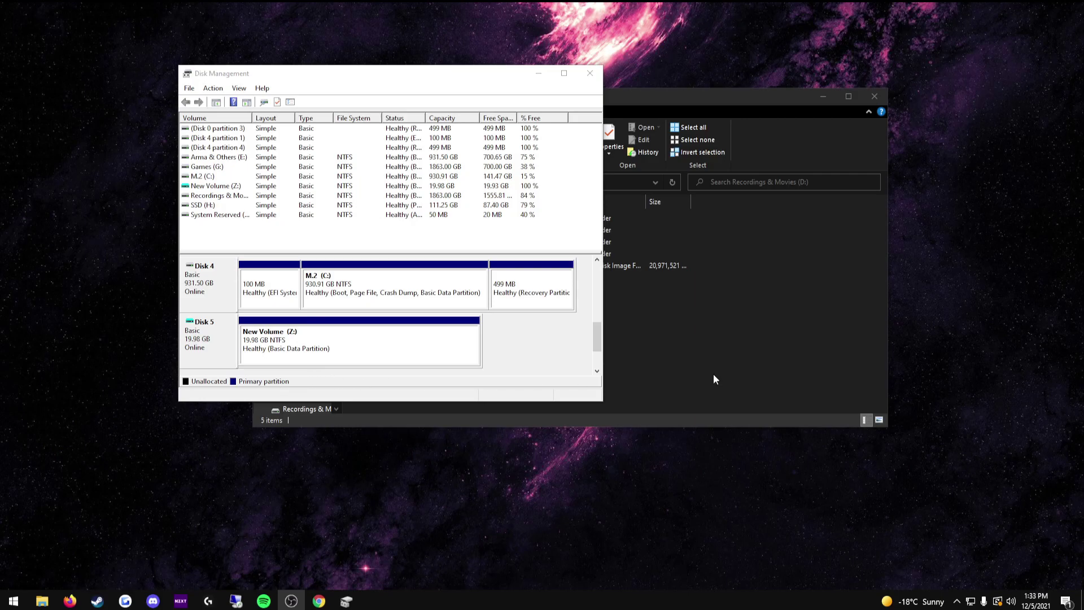
left_click(319, 602)
left_click(647, 190)
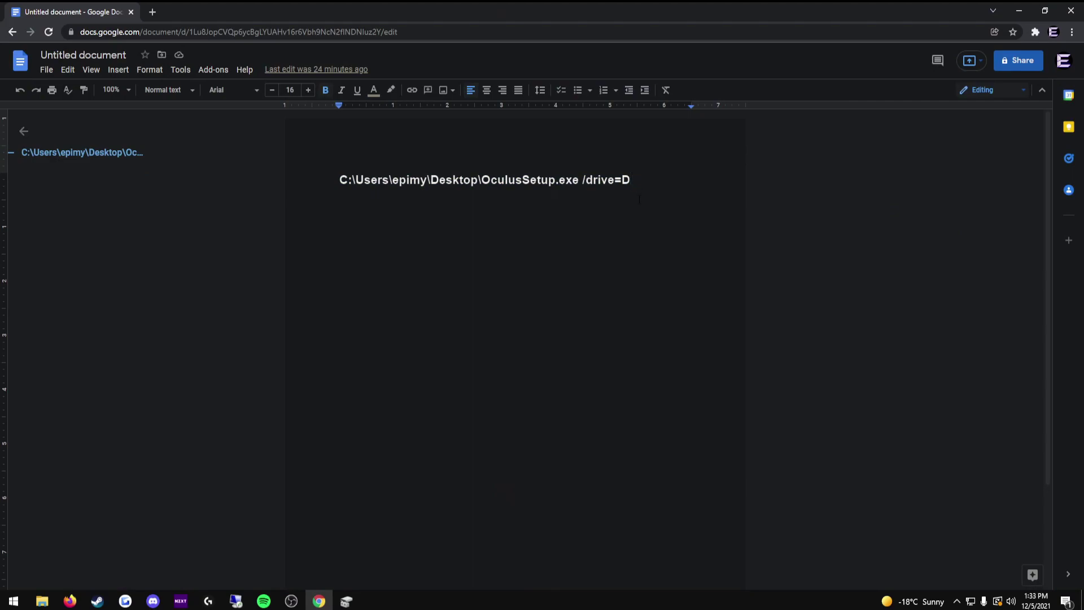
key("BackSpace")
type("Z")
Copy the whole OculusSetup.exe command line.
key("ctrl+a")
right_click(605, 185)
left_click(631, 214)
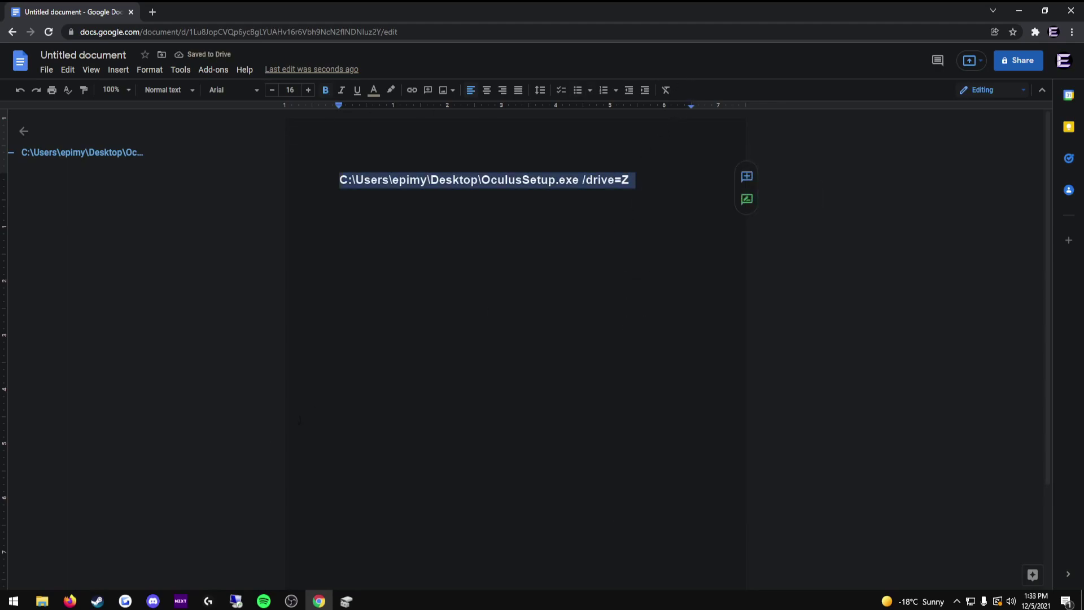
Open the Run dialog and paste the OculusSetup.exe command ending in /drive=Z.
key("super")
type("run")
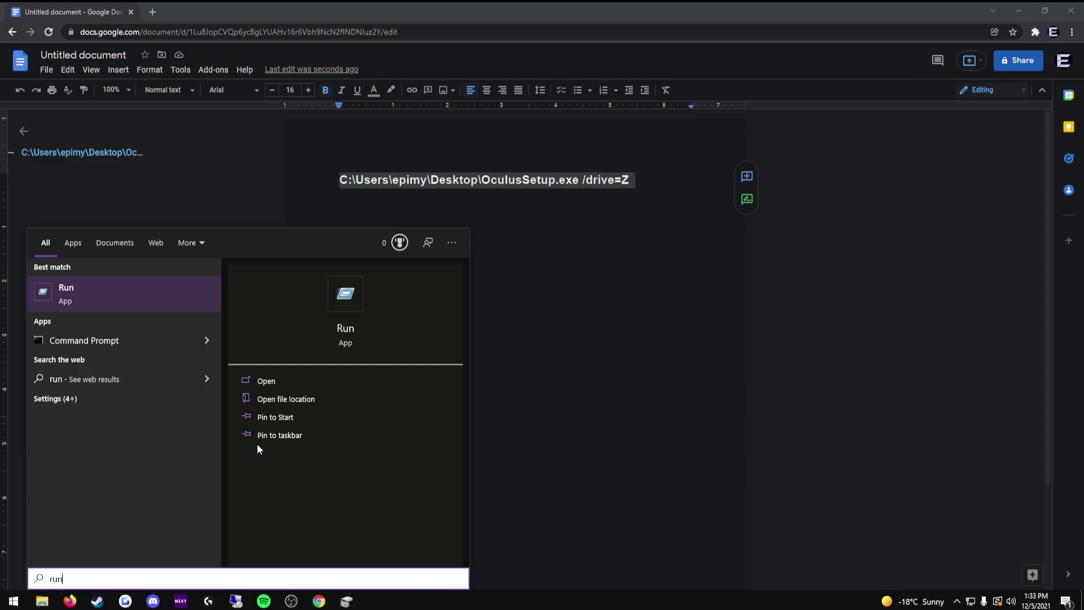
key("Return")
key("BackSpace")
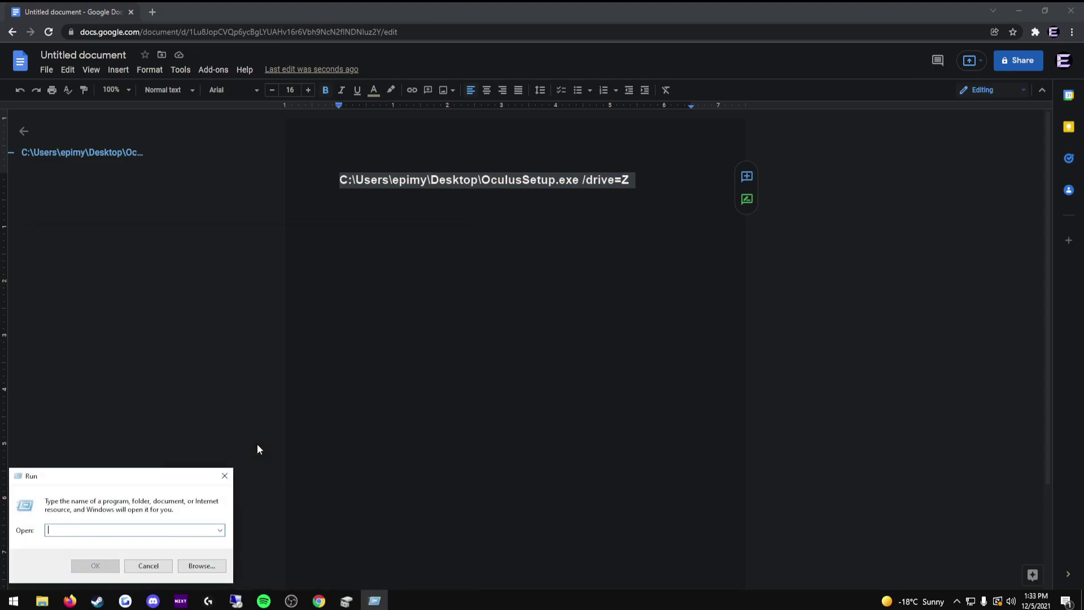
right_click(131, 529)
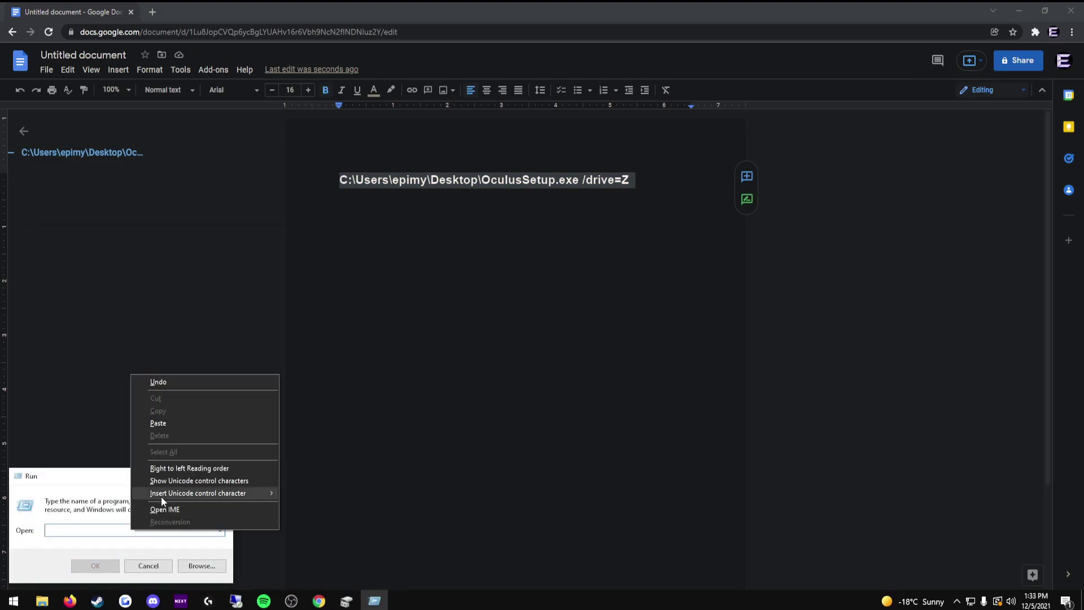
left_click(159, 424)
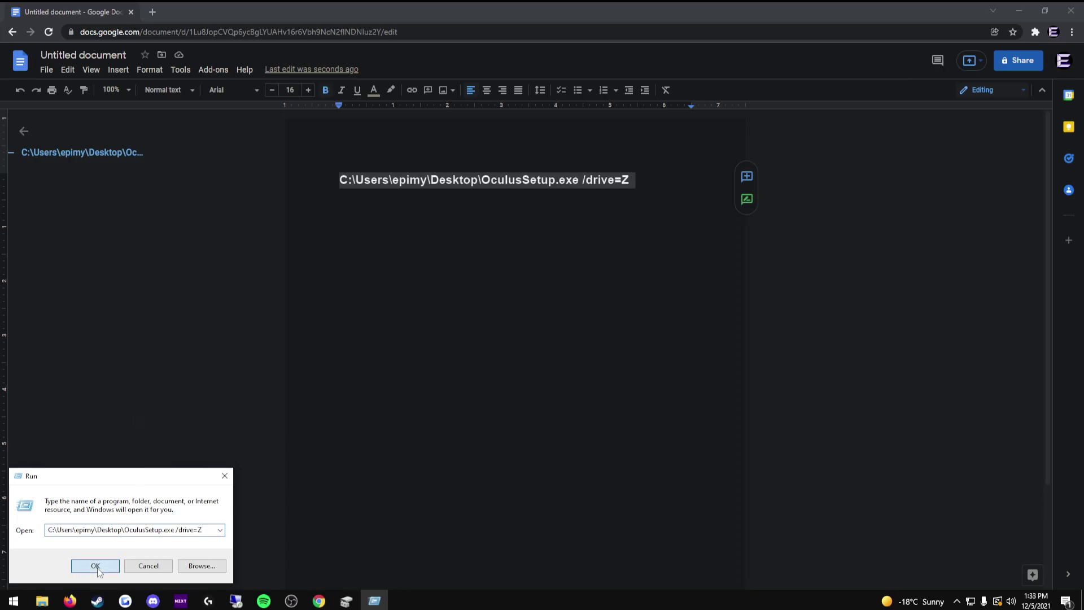